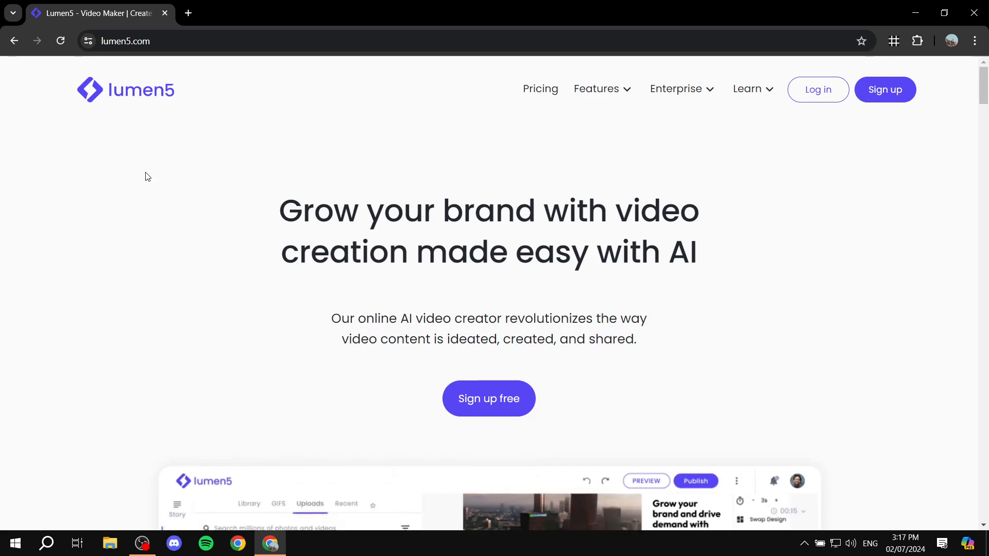
# Read the homepage headline about growing a brand with AI video creation
pyautogui.moveTo(669, 255); pyautogui.dragTo(732, 265)
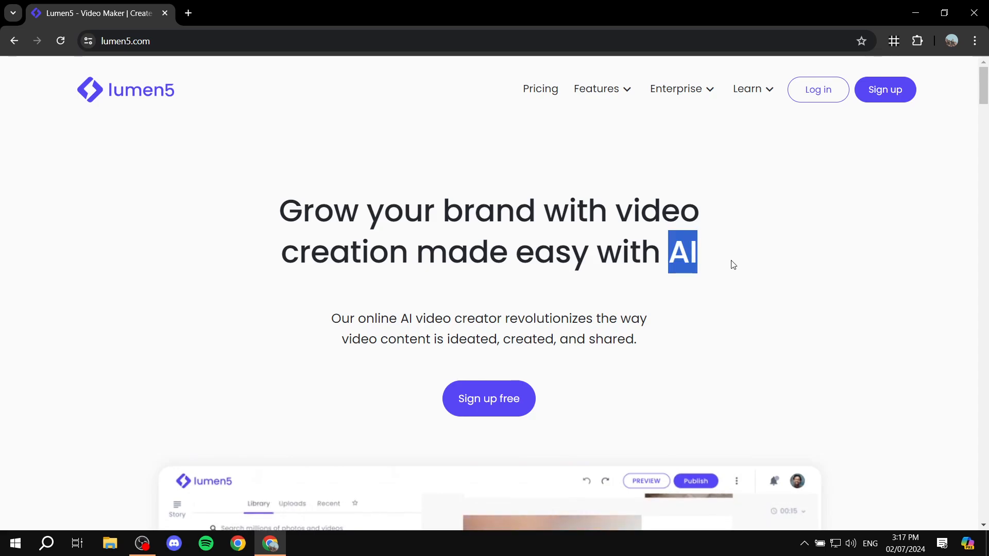
pyautogui.click(732, 265)
pyautogui.moveTo(277, 216); pyautogui.dragTo(729, 258)
pyautogui.click(738, 257)
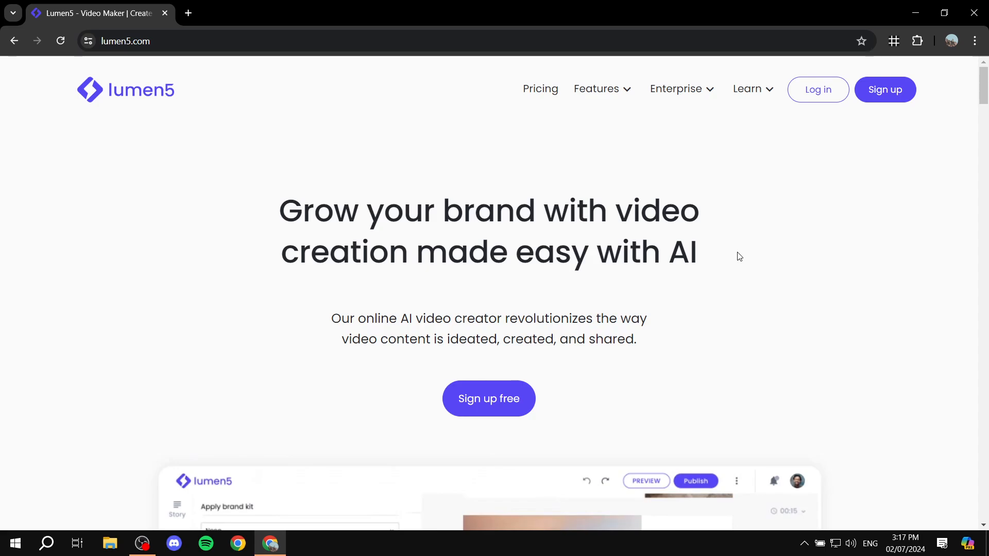
# Open the pricing page and look over the Basic, Starter, Professional and Enterprise plans
pyautogui.click(544, 91)
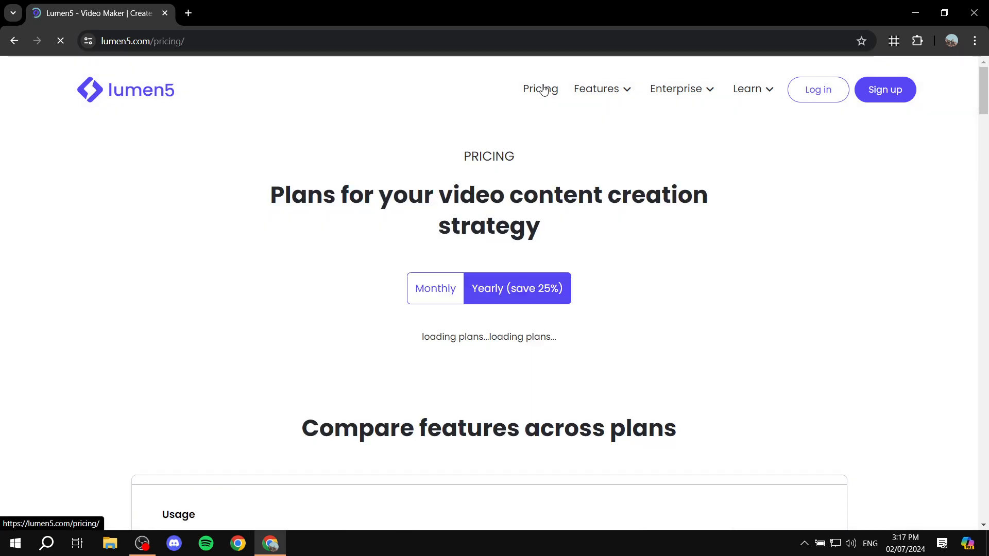
pyautogui.scroll(-4, 551, 182)
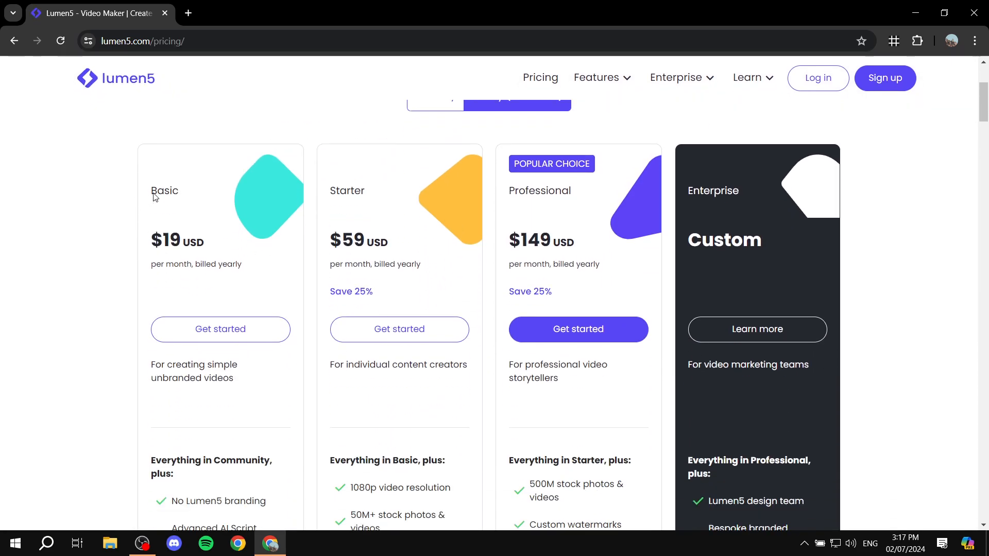
pyautogui.moveTo(152, 192); pyautogui.dragTo(689, 192)
pyautogui.click(821, 190)
# Examine the free Community plan's price, watermark, resolution, monthly video limit and AI voiceover allowance
pyautogui.scroll(-12, 857, 214)
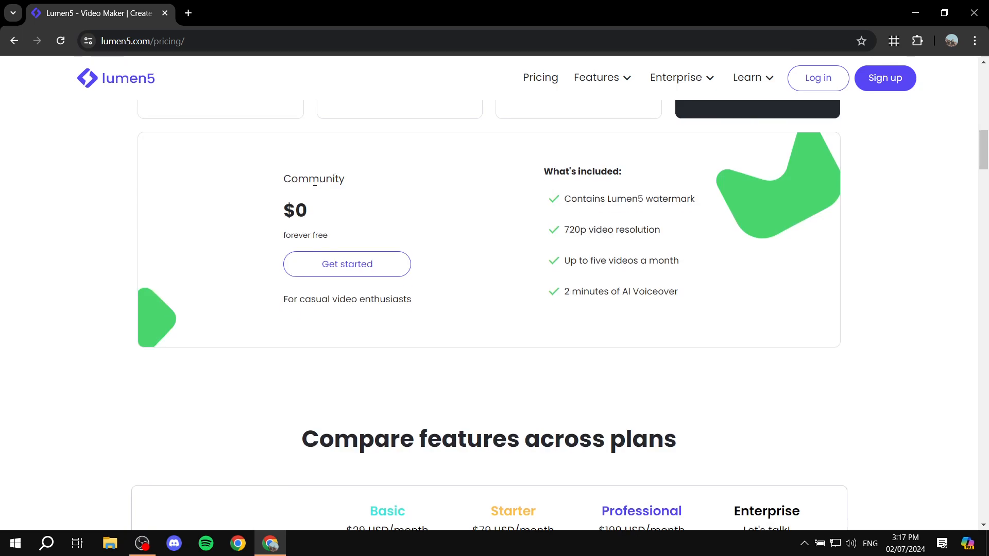
pyautogui.moveTo(281, 180); pyautogui.dragTo(402, 183)
pyautogui.click(358, 216)
pyautogui.moveTo(269, 238); pyautogui.dragTo(391, 238)
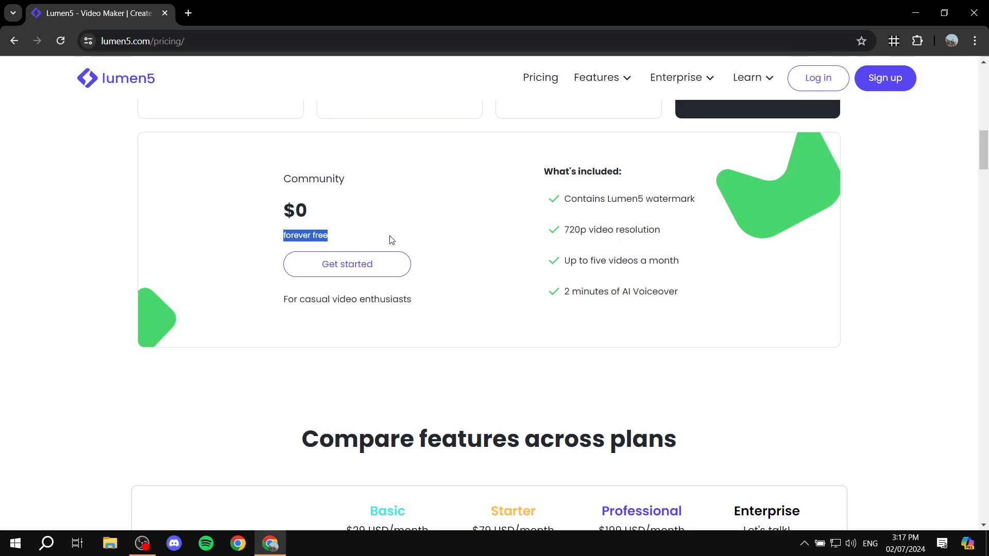
pyautogui.click(390, 240)
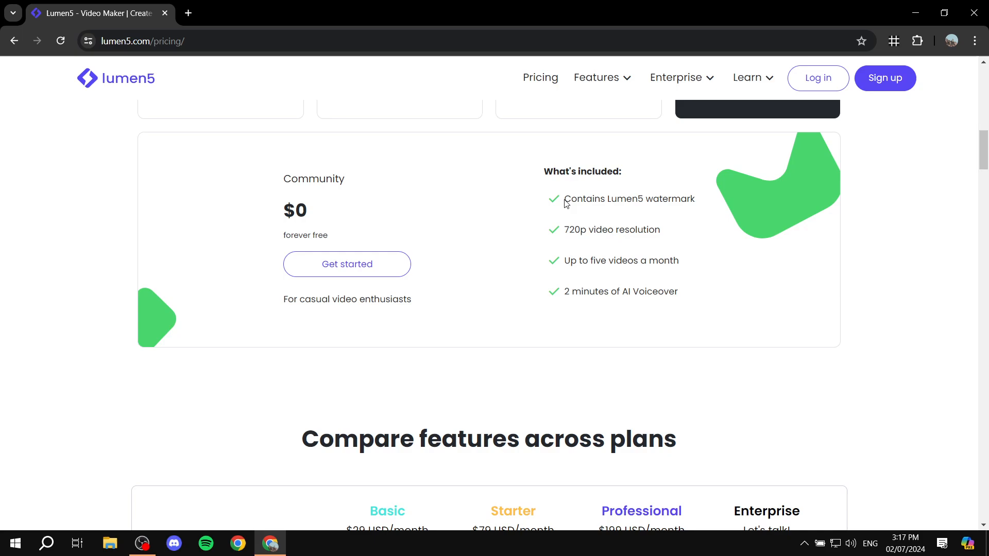
pyautogui.moveTo(565, 202); pyautogui.dragTo(702, 207)
pyautogui.click(671, 227)
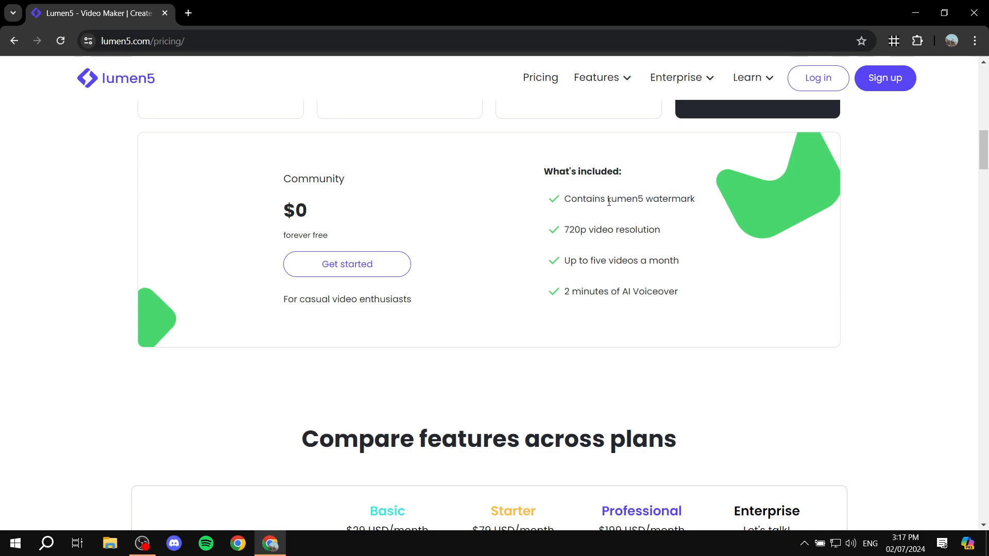
pyautogui.moveTo(608, 200); pyautogui.dragTo(714, 201)
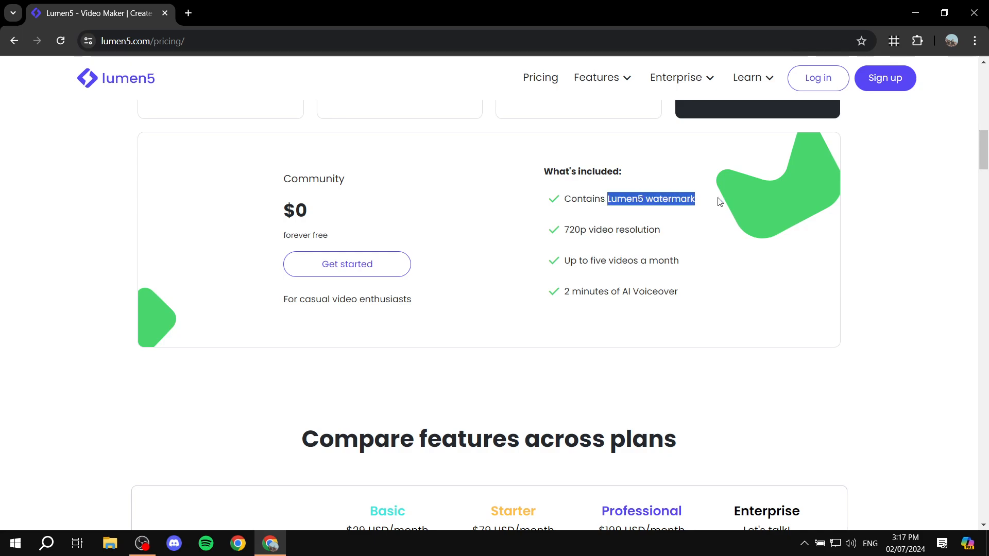
pyautogui.click(614, 223)
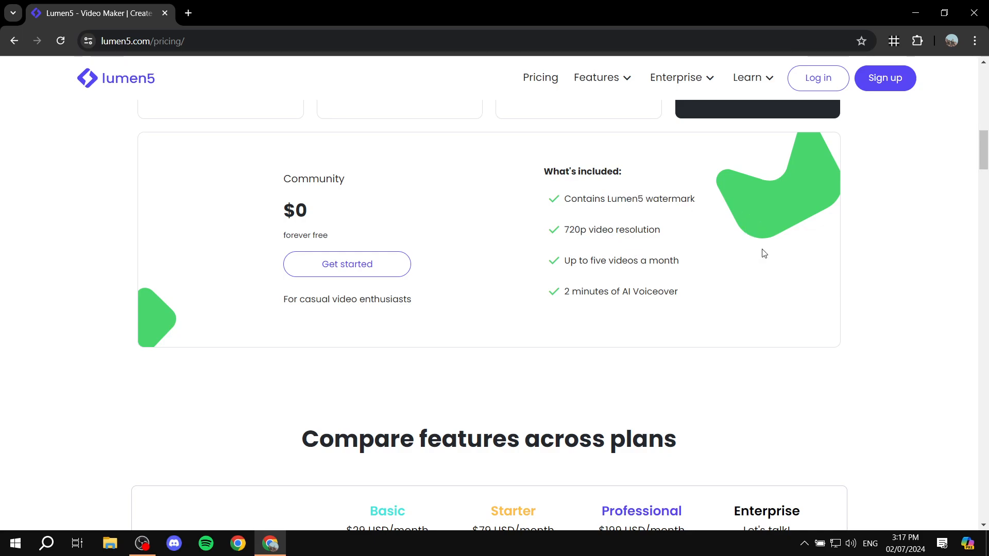
pyautogui.moveTo(577, 261); pyautogui.dragTo(729, 268)
pyautogui.click(671, 292)
pyautogui.moveTo(565, 291); pyautogui.dragTo(719, 290)
pyautogui.click(723, 292)
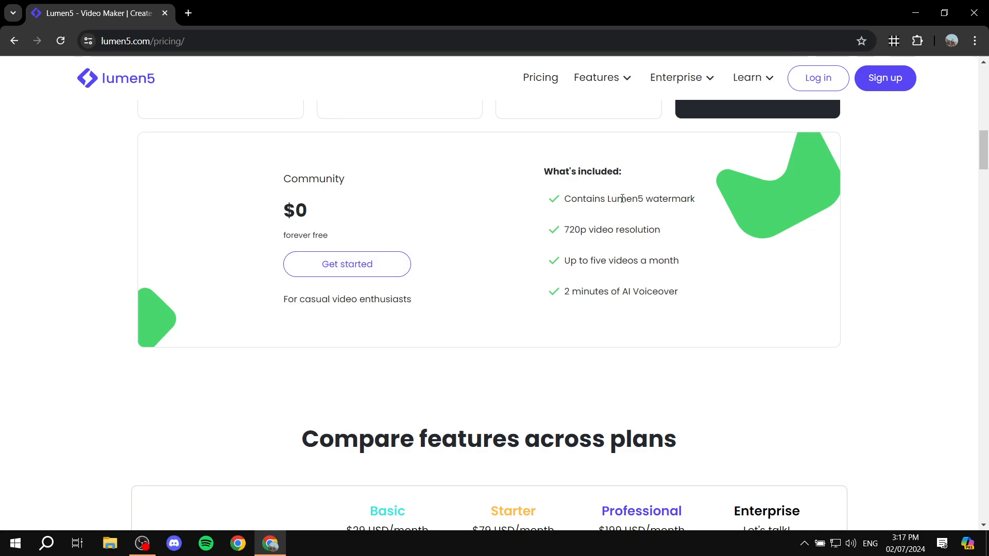
# Compare the prices and included features of the paid plans, dismissing the marketing email popup
pyautogui.scroll(3, 625, 230)
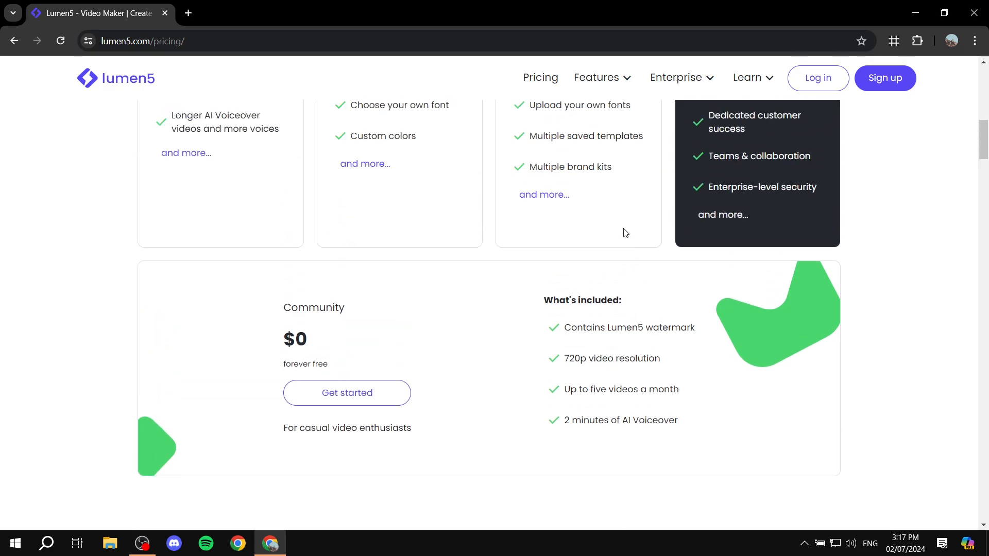
pyautogui.scroll(8, 624, 232)
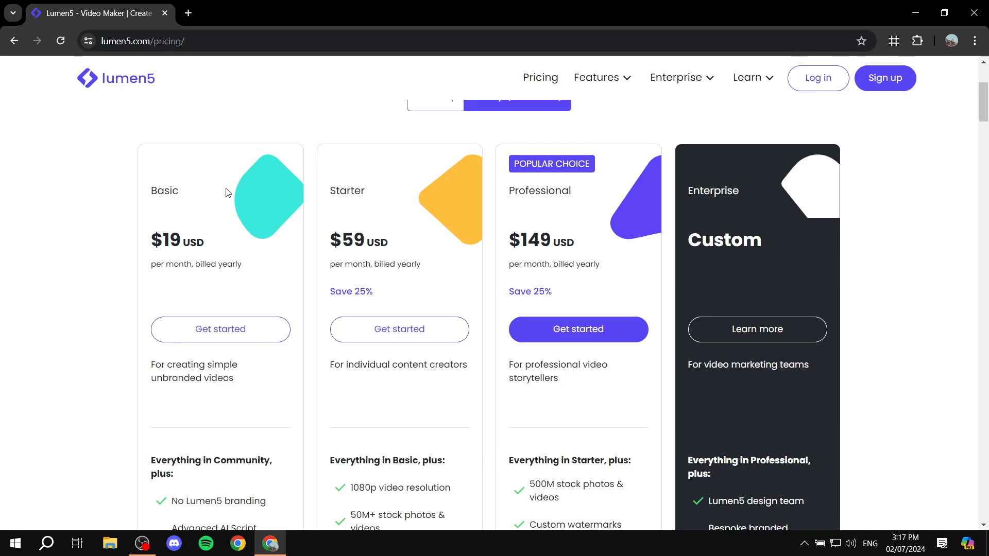
pyautogui.scroll(-2, 266, 194)
pyautogui.scroll(2, 360, 170)
pyautogui.scroll(-1, 155, 74)
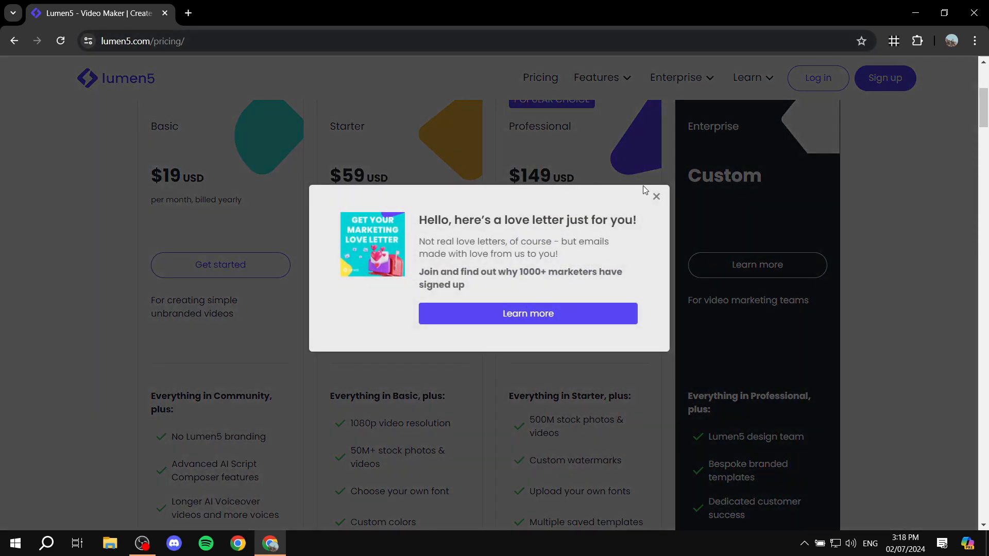
pyautogui.click(656, 196)
pyautogui.scroll(1, 238, 196)
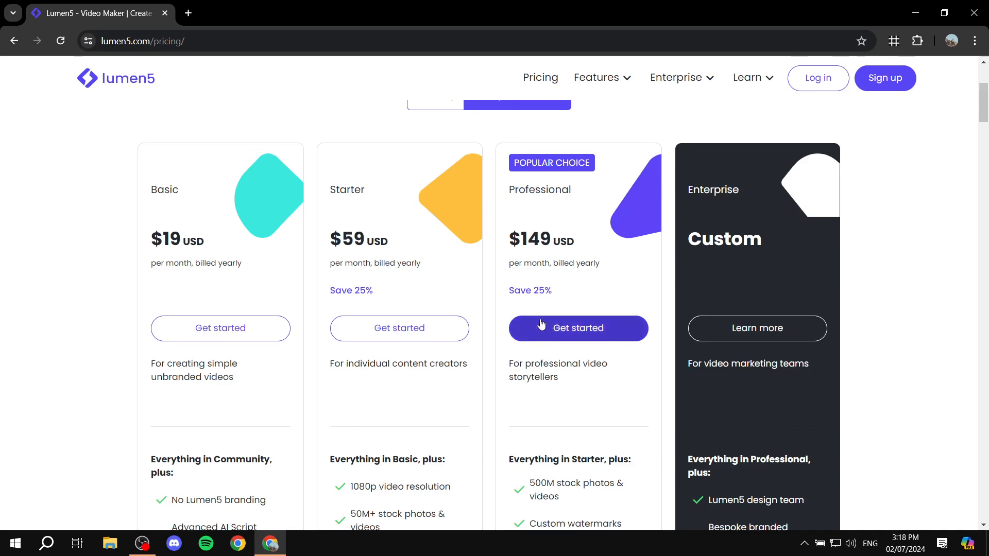
pyautogui.scroll(-1, 271, 328)
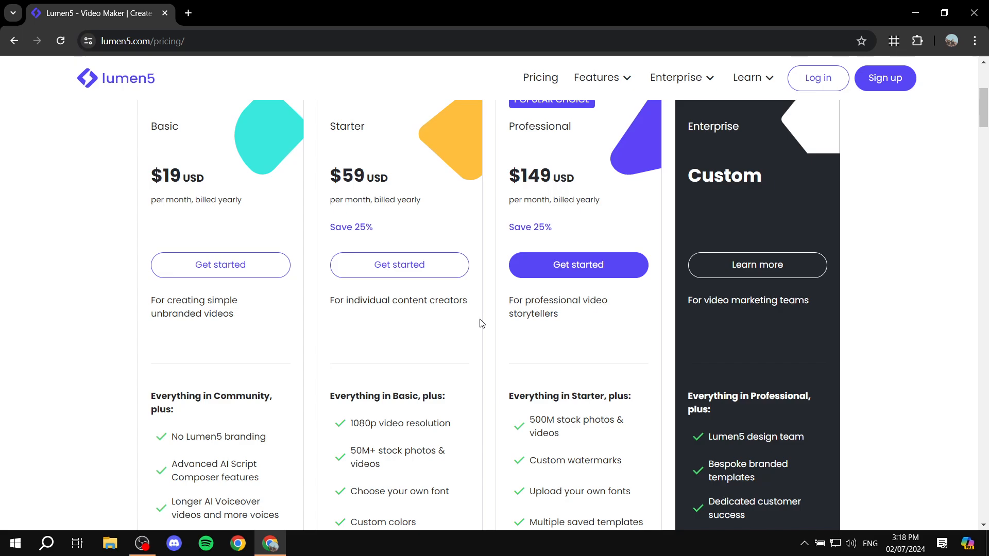
pyautogui.scroll(4, 481, 323)
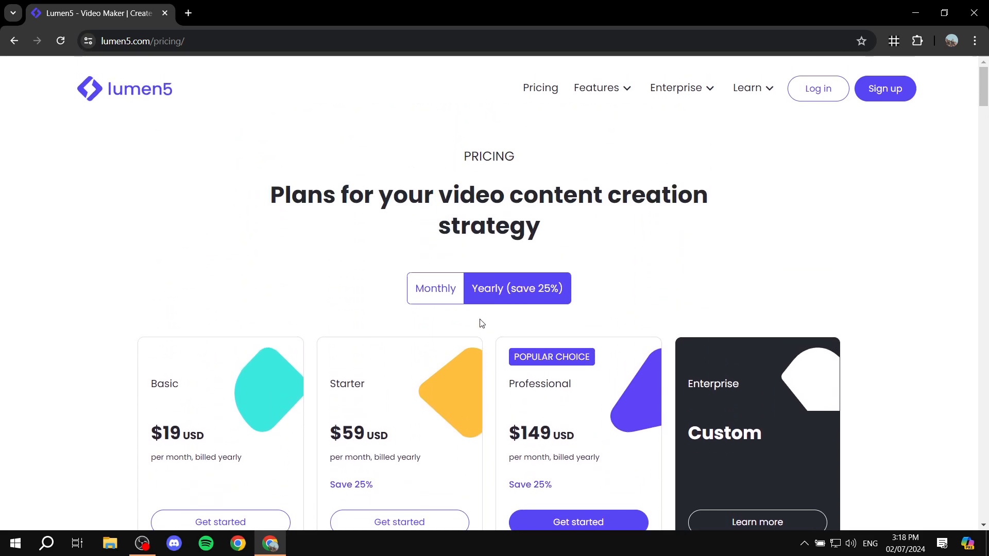
# Return to the homepage, start the free sign-up and reload the human-verification page
pyautogui.click(114, 99)
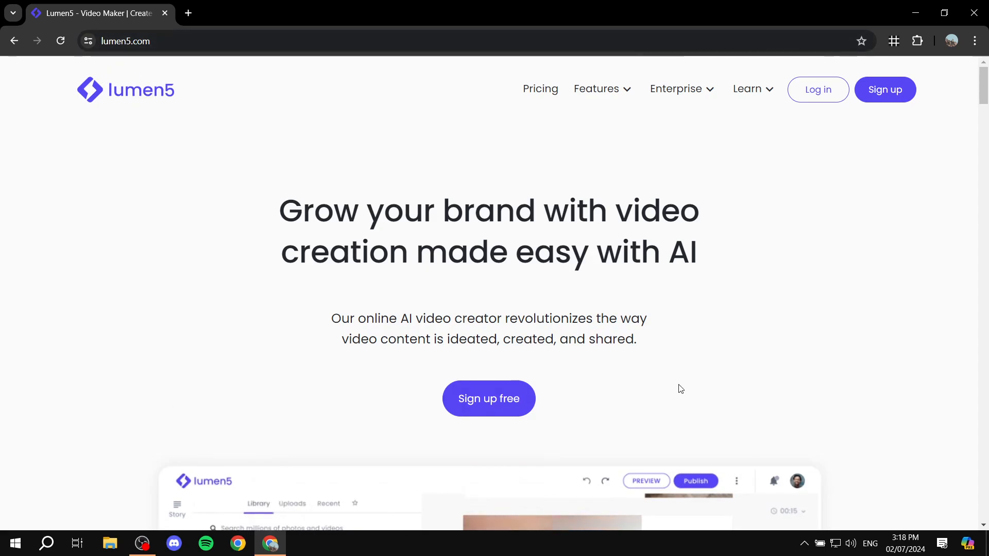
pyautogui.click(475, 408)
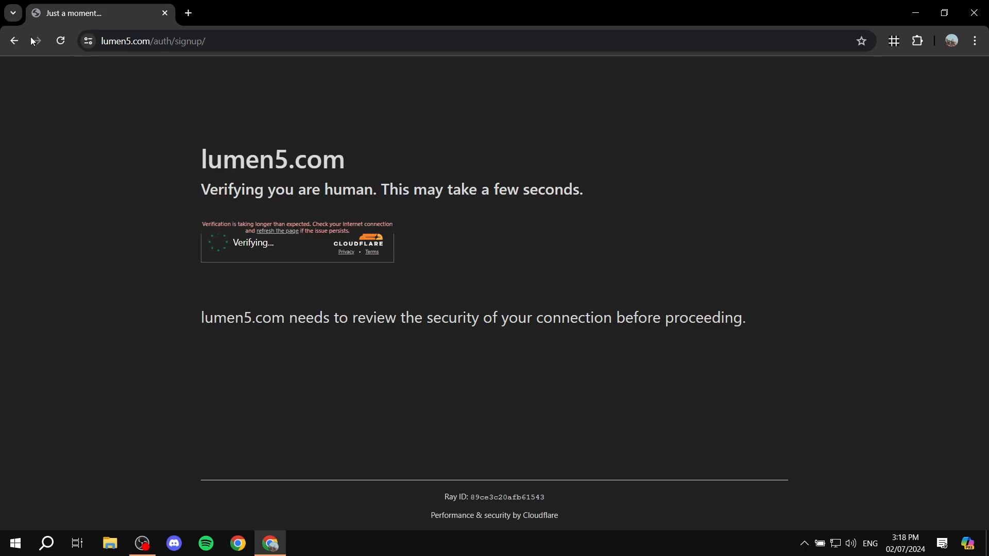
pyautogui.click(66, 43)
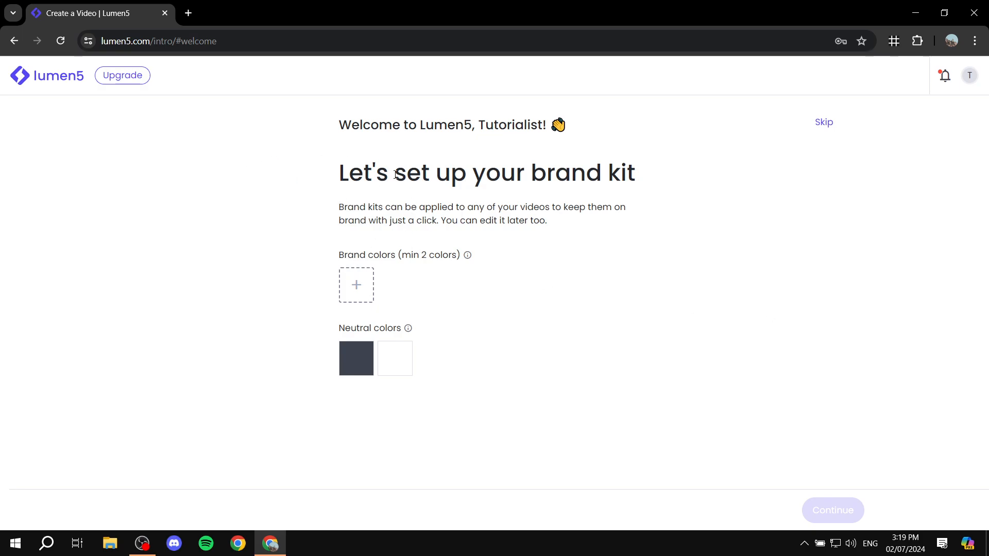
# Add two brand colors to the brand kit, dark red #610000 and black
pyautogui.moveTo(339, 175); pyautogui.dragTo(673, 183)
pyautogui.click(673, 184)
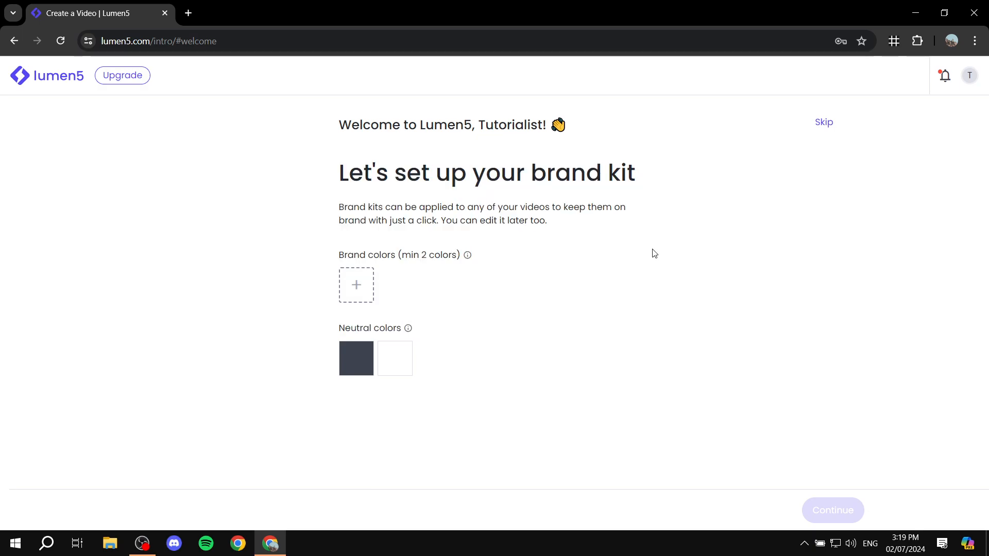
pyautogui.click(367, 293)
pyautogui.click(361, 297)
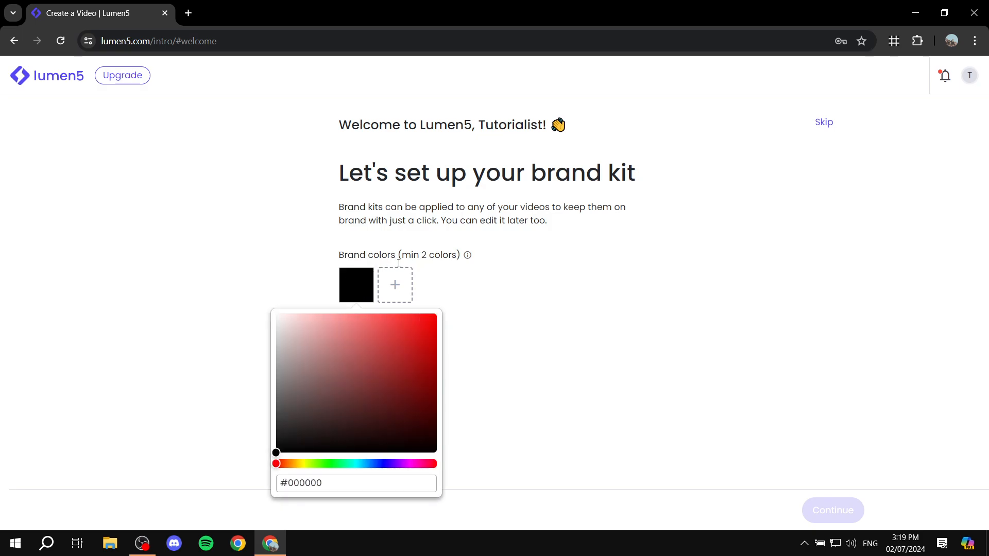
pyautogui.moveTo(391, 443); pyautogui.dragTo(474, 404)
pyautogui.click(397, 310)
pyautogui.click(395, 291)
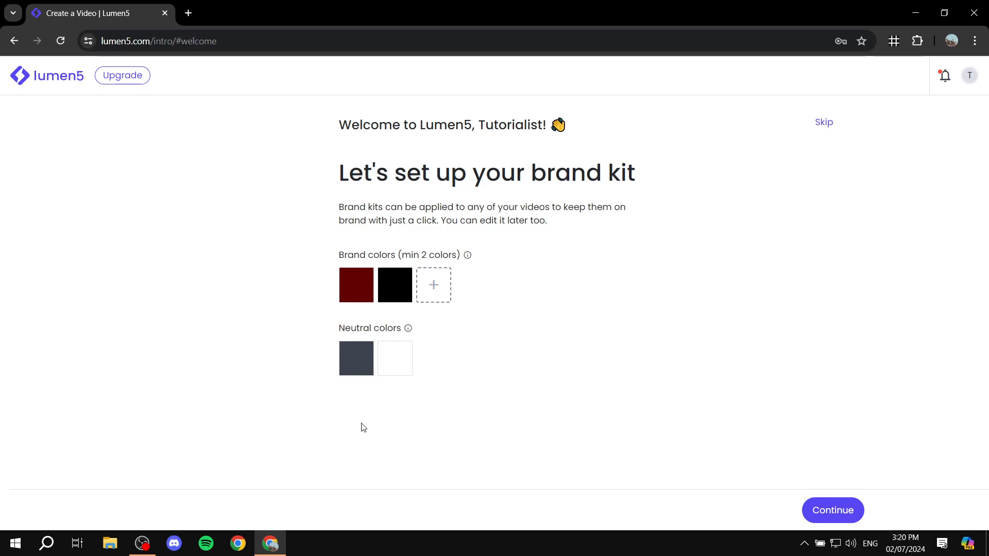
# Change the dark red brand color to a dark yellow
pyautogui.click(360, 278)
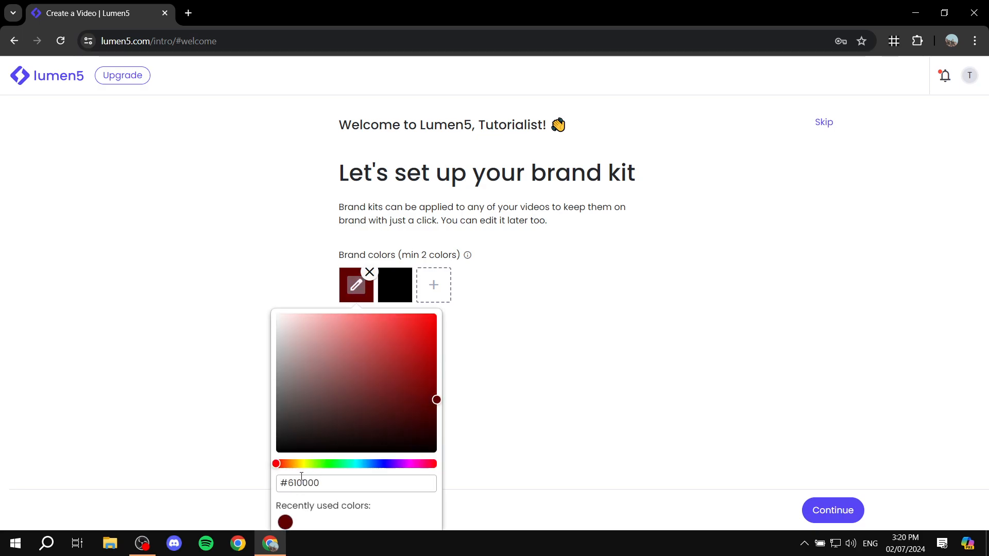
pyautogui.moveTo(309, 464); pyautogui.dragTo(302, 464)
pyautogui.moveTo(420, 398); pyautogui.dragTo(436, 336)
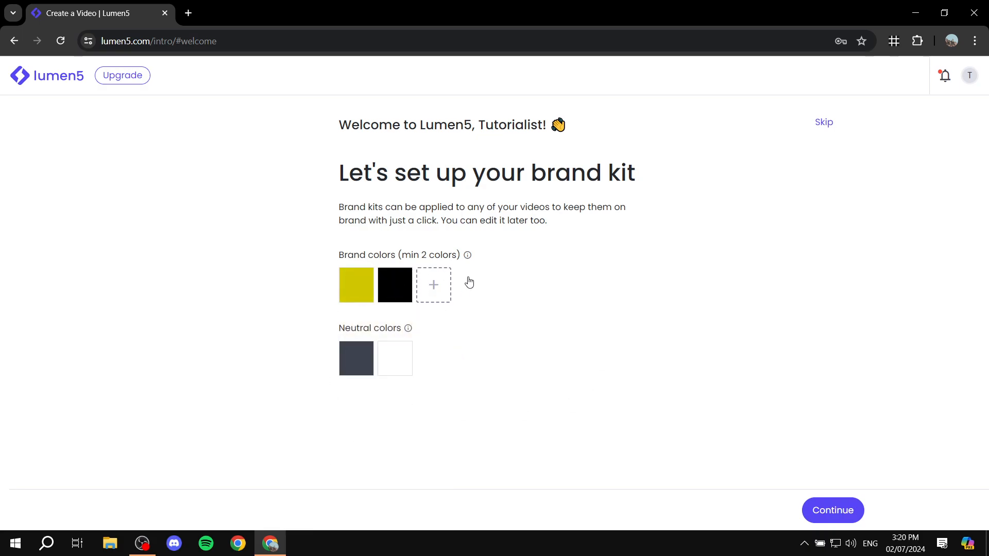
# Change the dark blue-gray neutral color to a pure dark gray without any blue tint
pyautogui.click(361, 371)
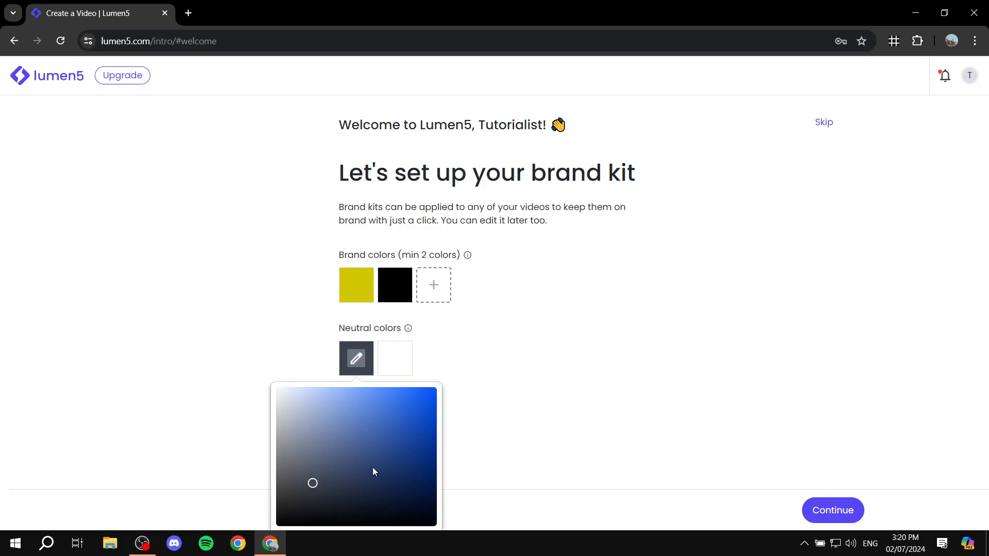
pyautogui.moveTo(311, 487); pyautogui.dragTo(247, 484)
pyautogui.click(250, 466)
pyautogui.click(356, 359)
pyautogui.click(222, 485)
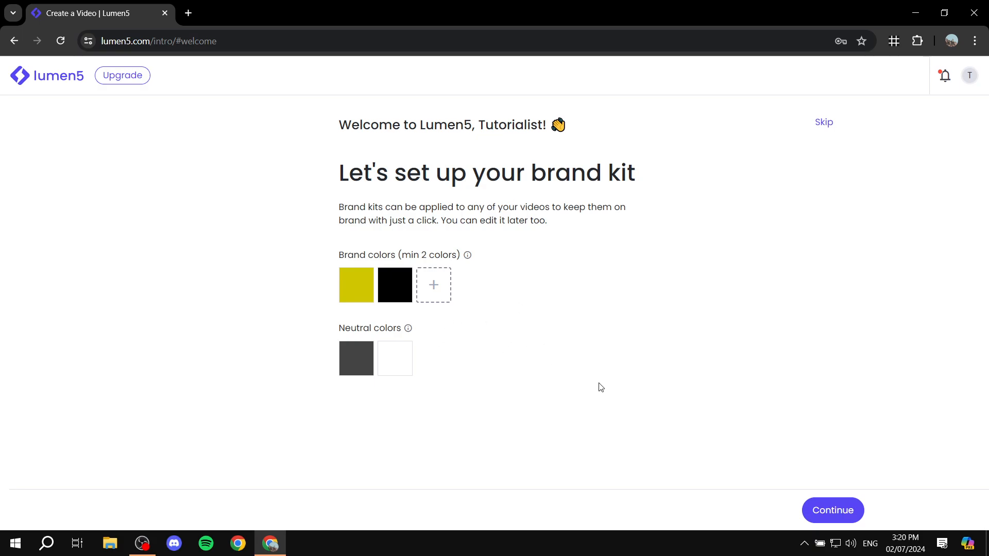
# Finish the brand color setup and skip choosing a template
pyautogui.click(849, 514)
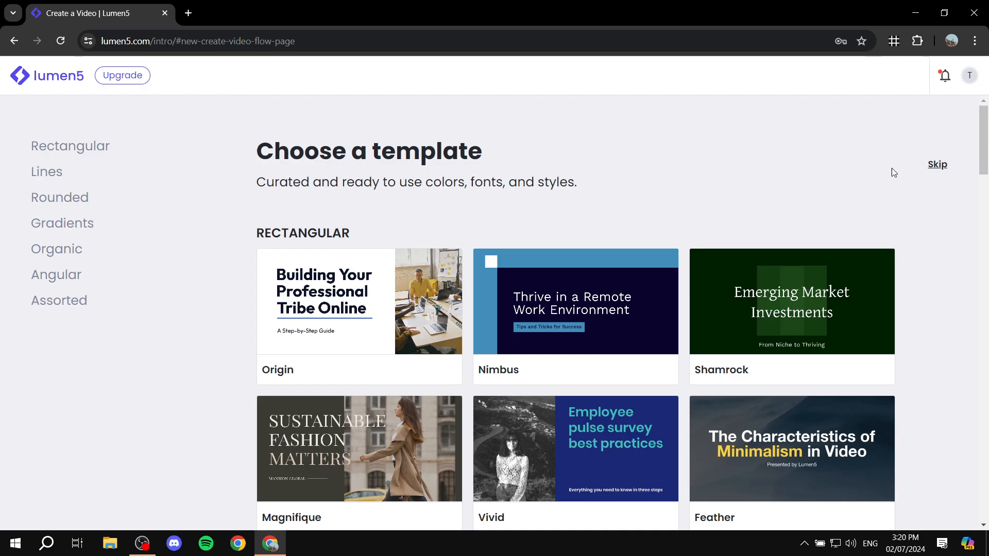
pyautogui.click(947, 163)
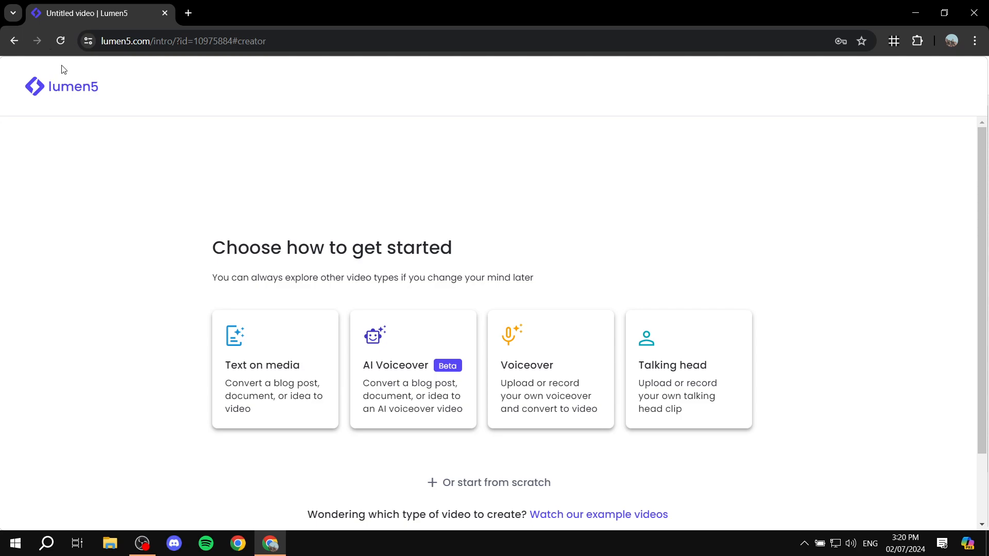
# Leave the new untitled video for the dashboard and dismiss the free plan notice
pyautogui.click(71, 88)
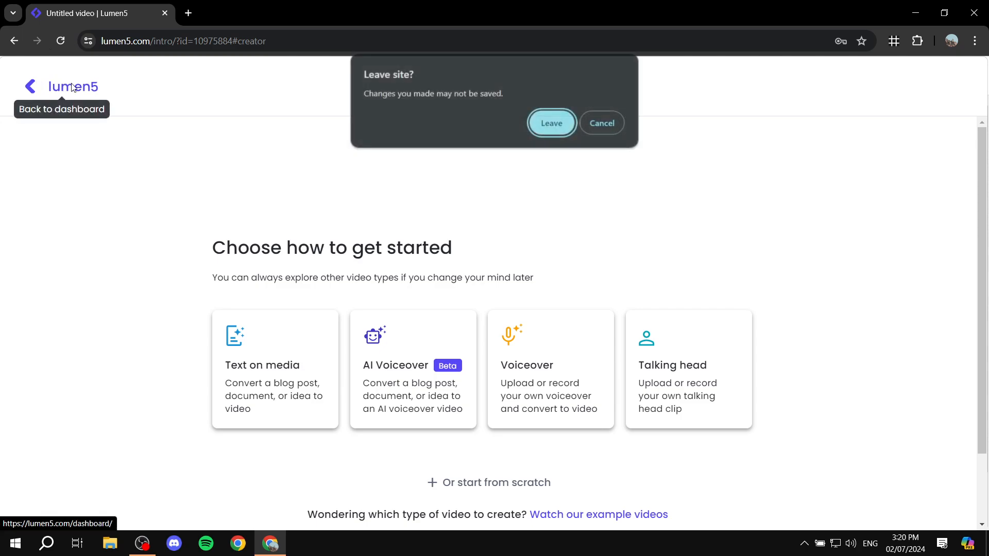
pyautogui.click(562, 126)
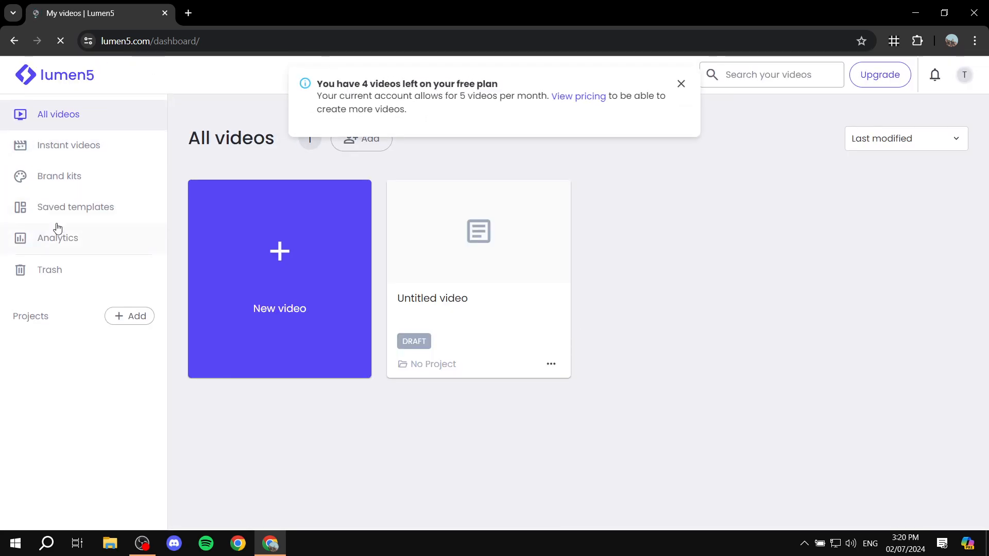
pyautogui.click(682, 84)
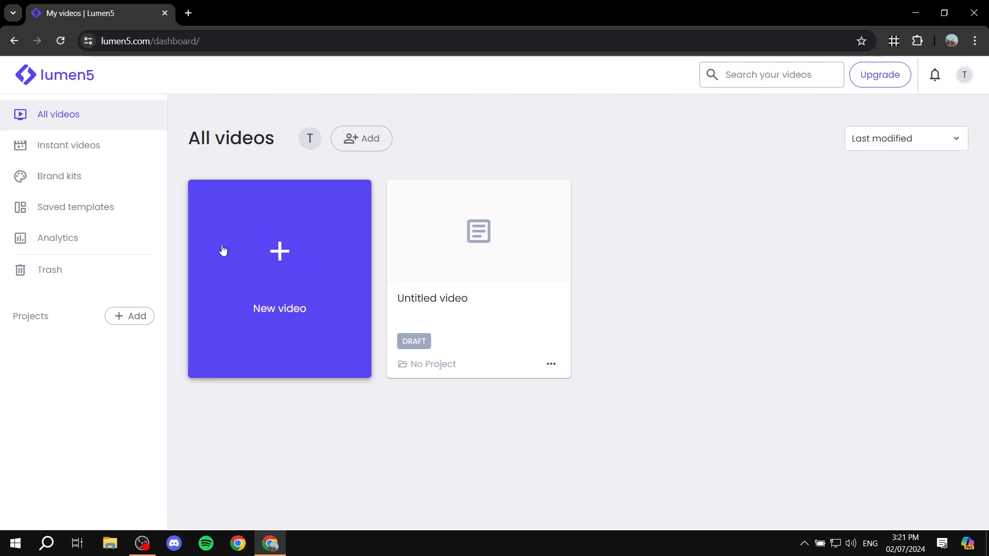
# View the Instant videos section and the Brand kits section of the dashboard
pyautogui.click(76, 146)
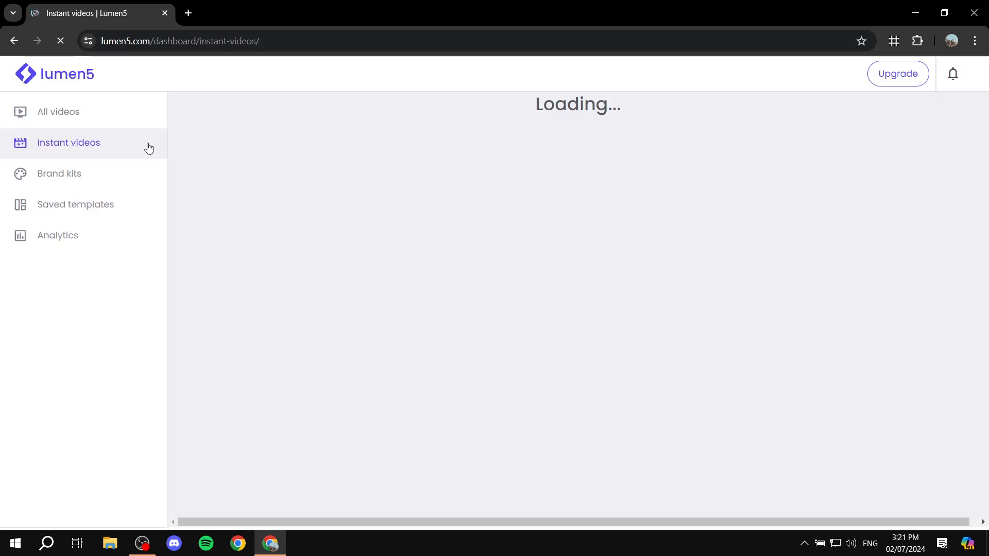
pyautogui.click(58, 178)
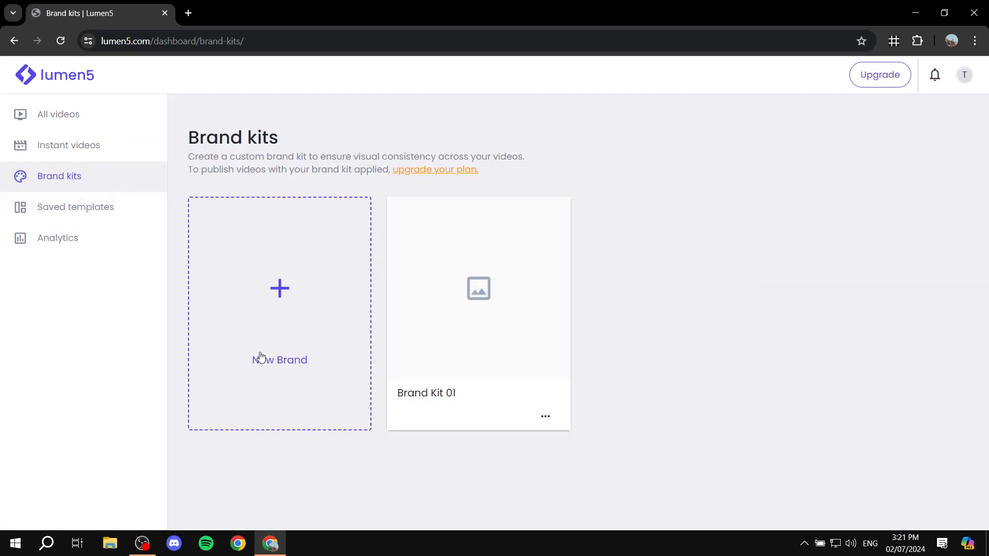
pyautogui.moveTo(426, 287)
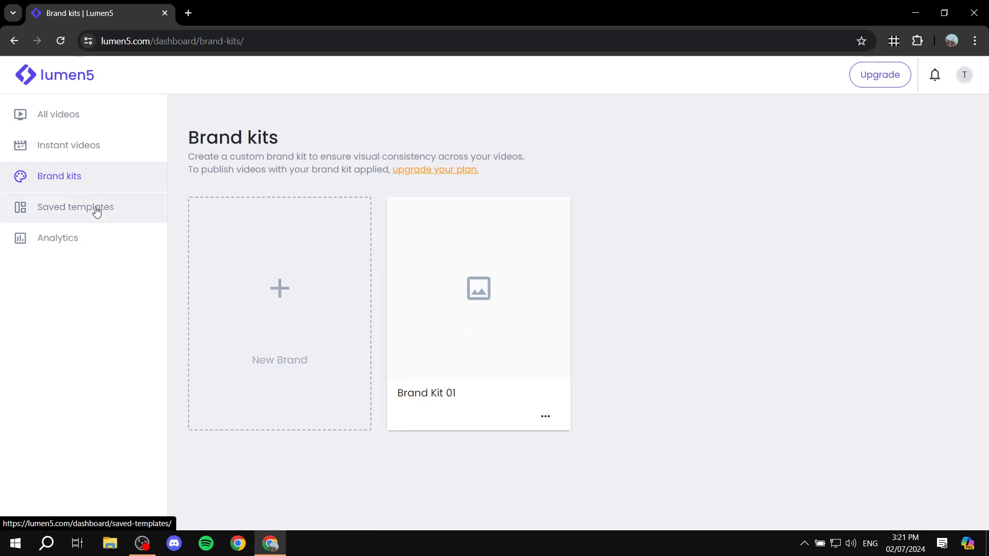
# Return to the All videos list and look over the account menu options
pyautogui.click(72, 116)
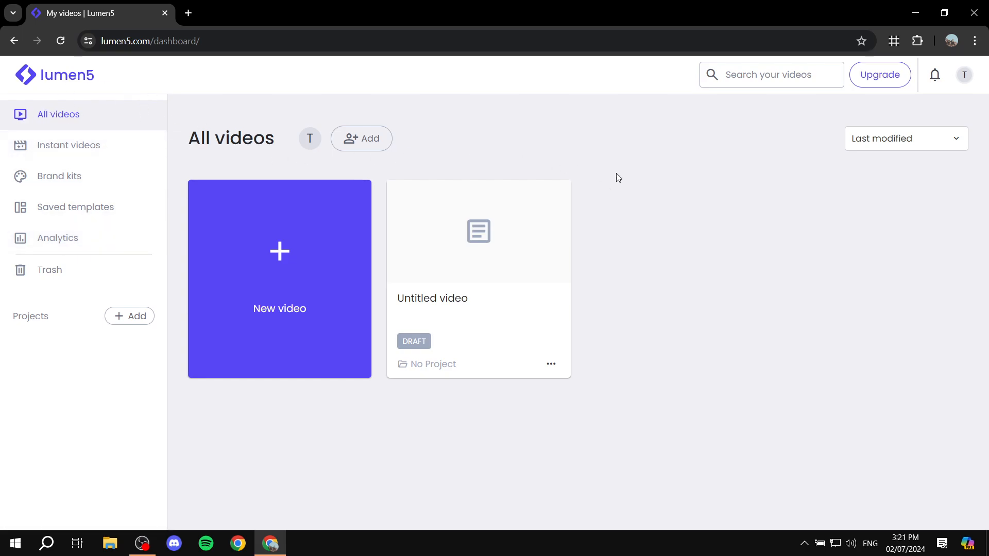
pyautogui.click(964, 75)
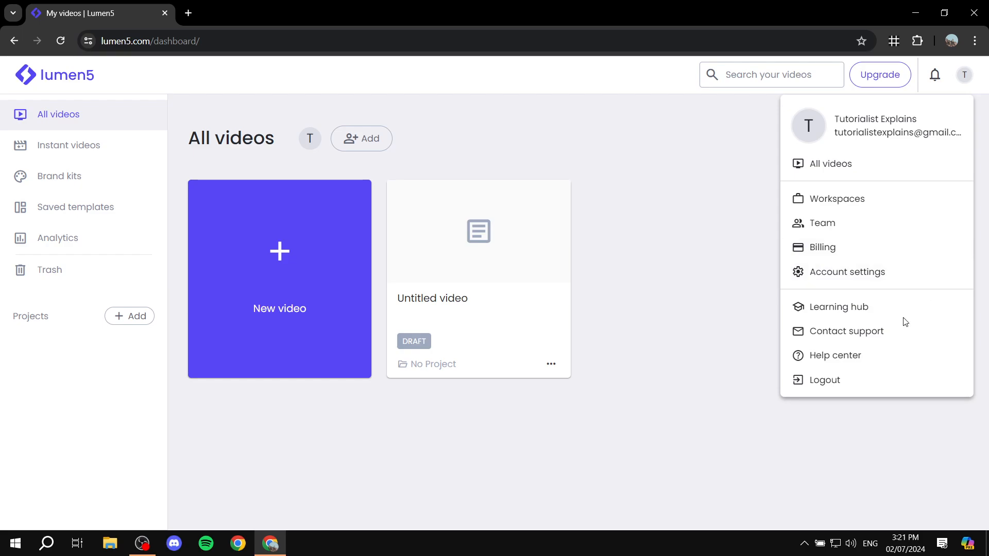
pyautogui.click(622, 245)
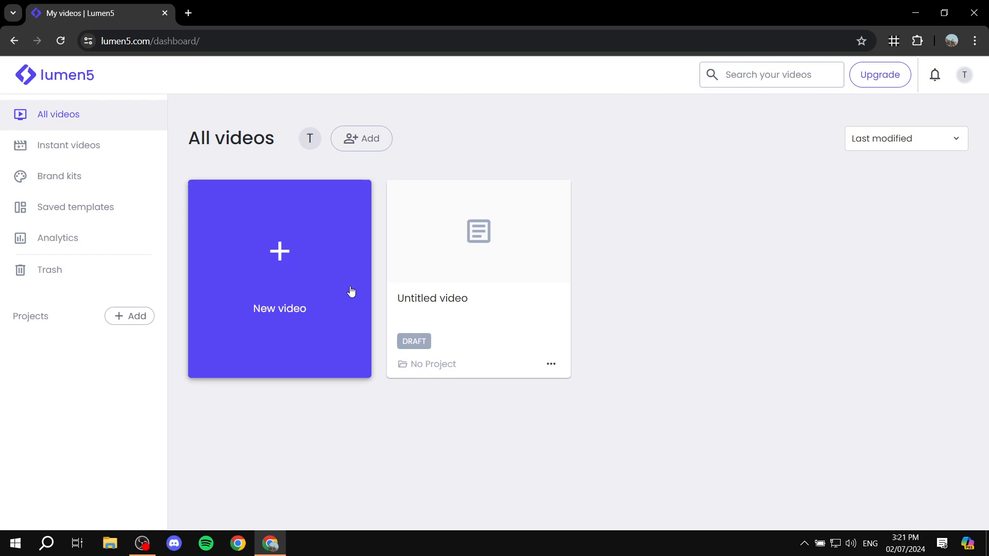
# Start a new video and browse the template gallery as far as the Rounded templates
pyautogui.click(287, 249)
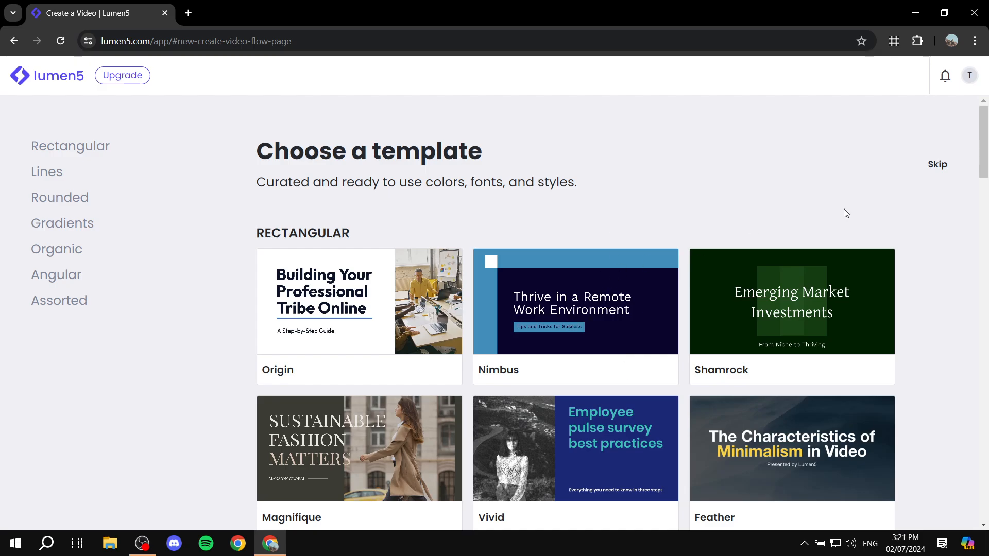
pyautogui.scroll(-7, 893, 242)
pyautogui.scroll(-3, 948, 216)
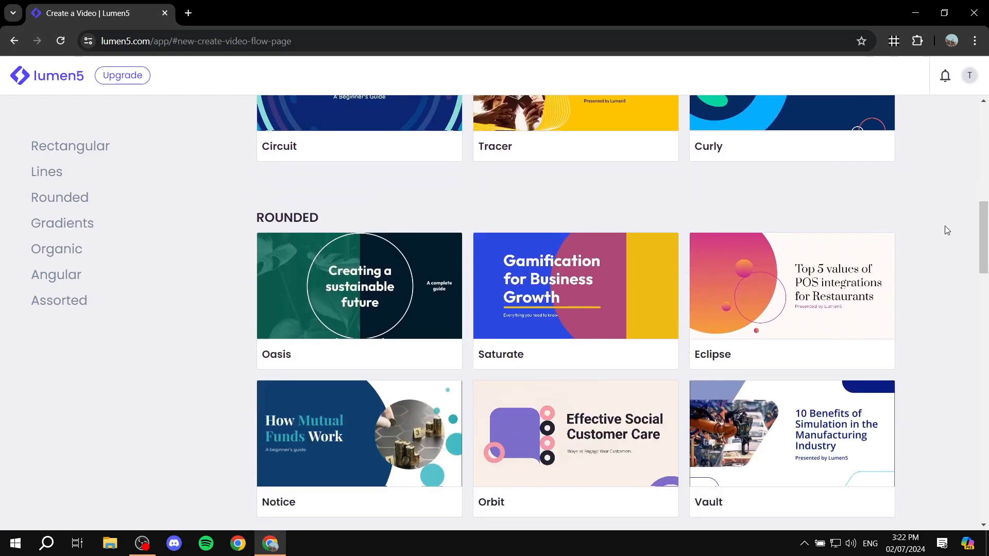
pyautogui.scroll(-1, 946, 230)
pyautogui.moveTo(546, 232)
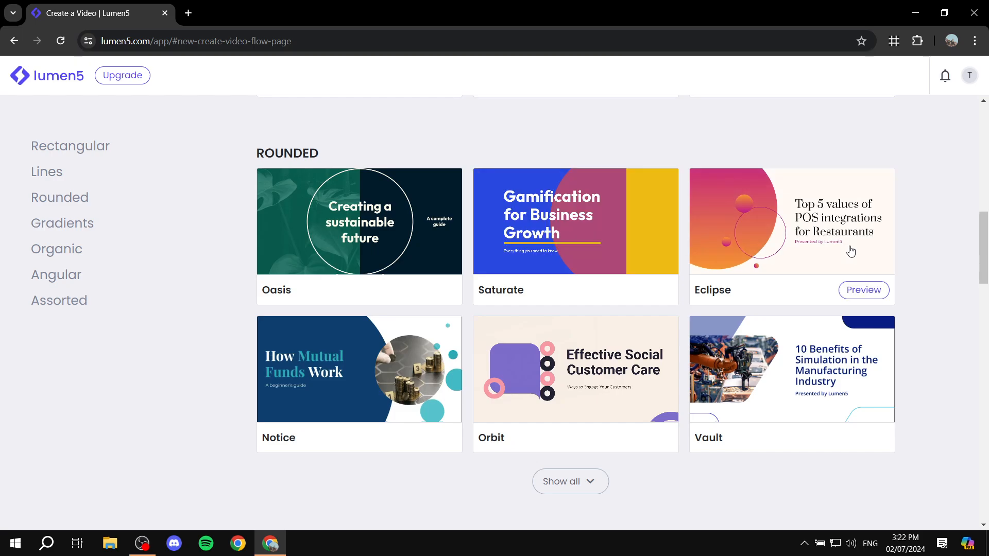
pyautogui.moveTo(265, 237)
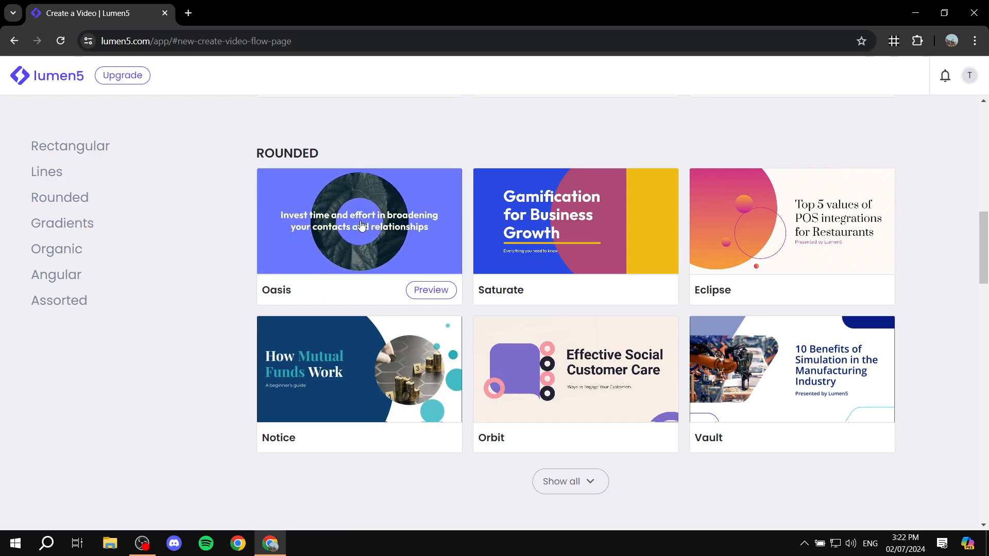
# Preview the Oasis template and skim through its sample video to the end
pyautogui.click(434, 291)
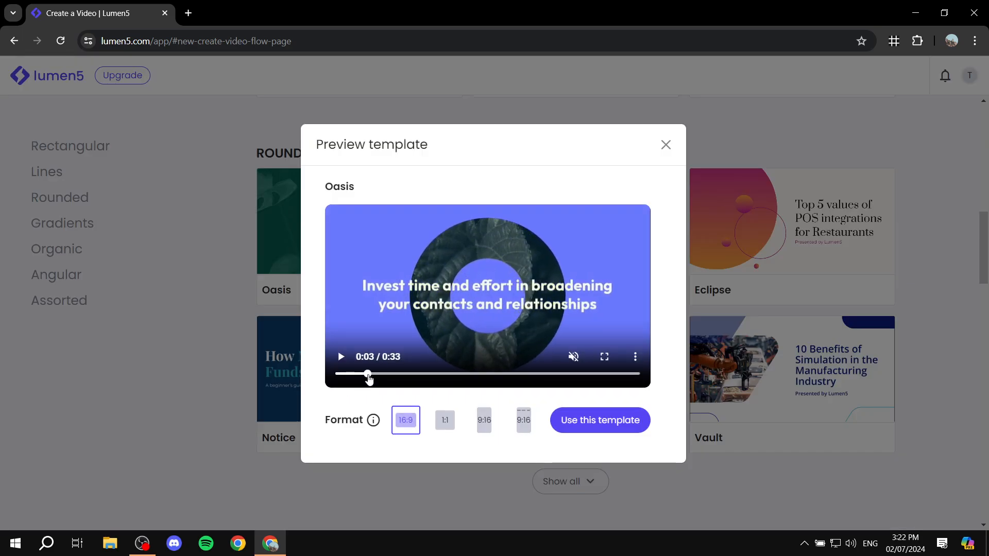
pyautogui.click(405, 378)
pyautogui.click(478, 381)
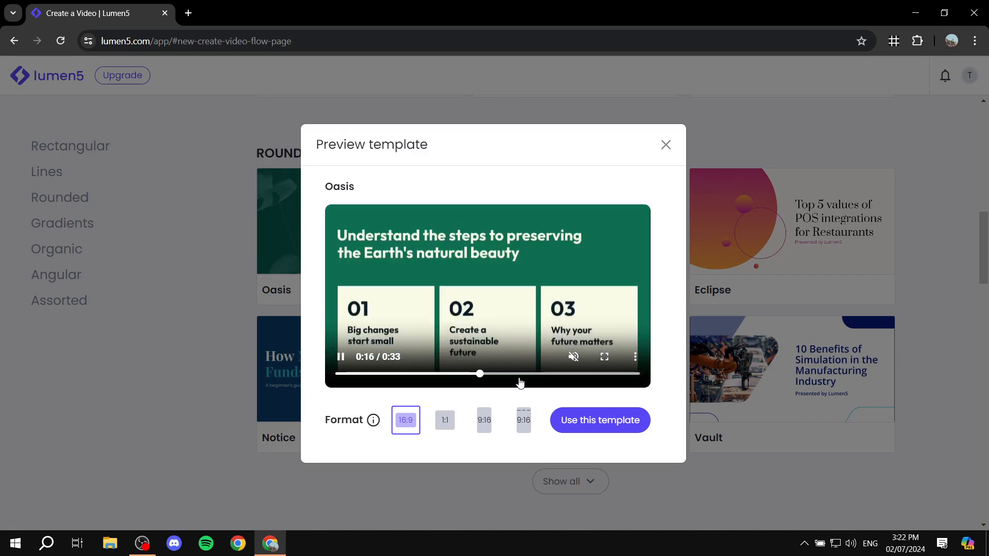
pyautogui.click(520, 381)
pyautogui.click(555, 382)
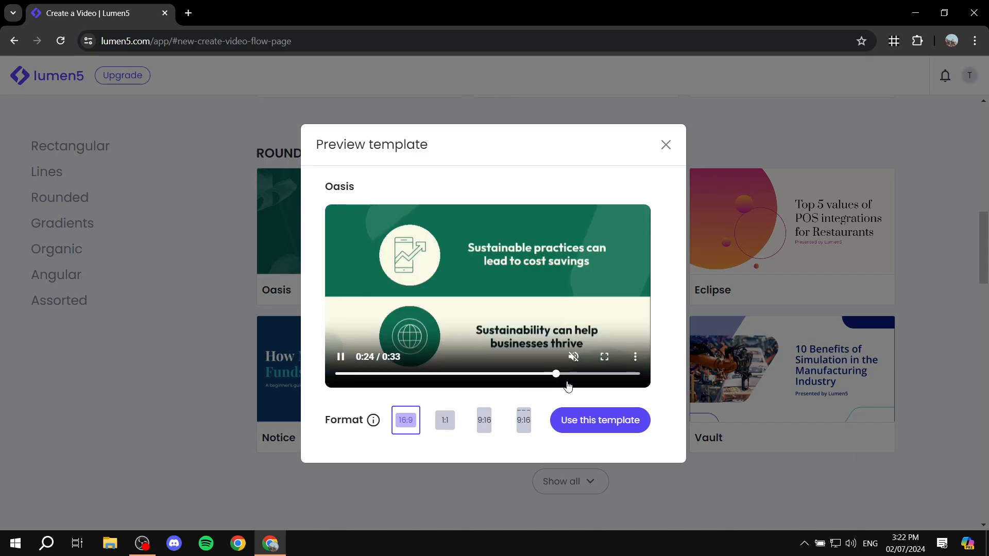
pyautogui.click(579, 383)
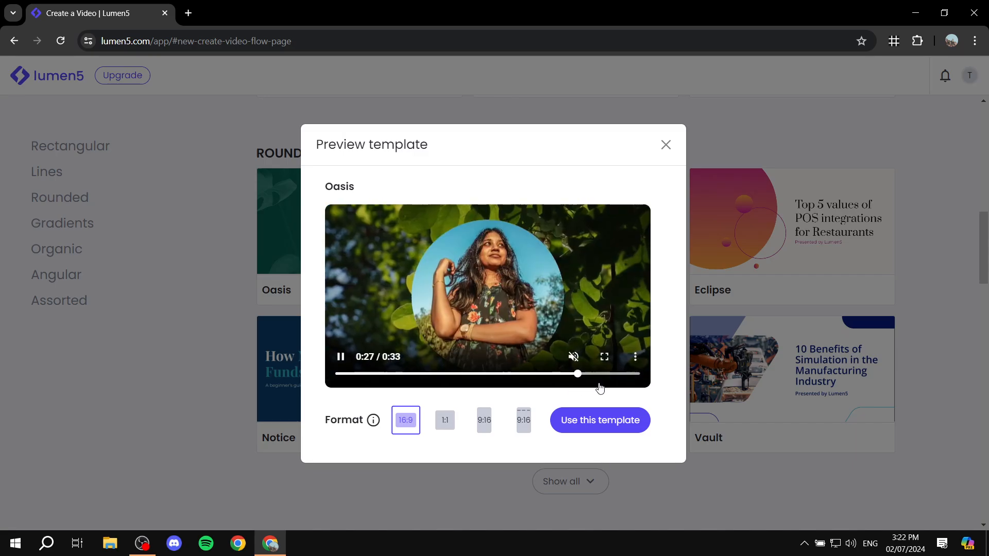
pyautogui.click(602, 384)
pyautogui.click(635, 375)
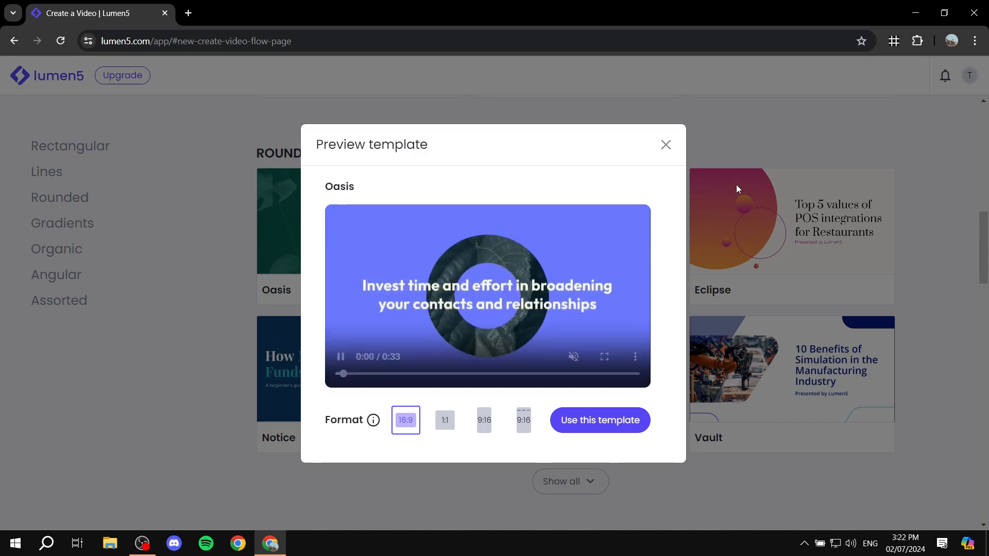
# Compare the Oasis template in the 1:1 and 9:16 formats and use it in 16:9
pyautogui.click(666, 146)
pyautogui.click(420, 209)
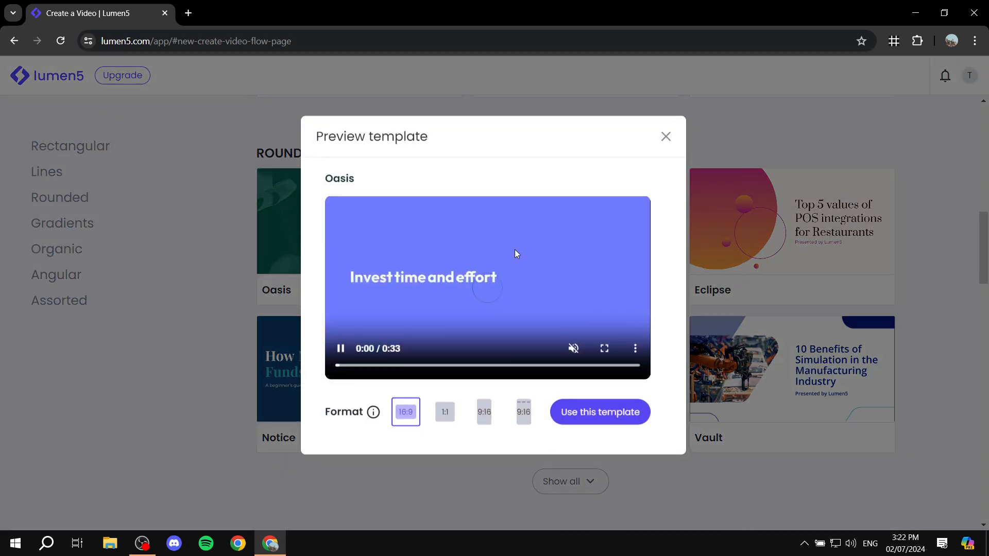
pyautogui.click(405, 320)
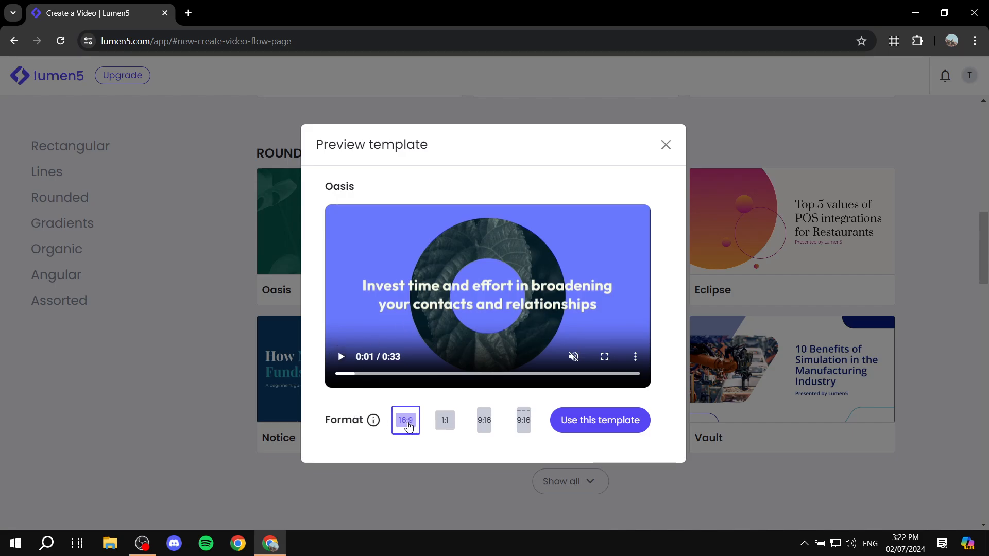
pyautogui.click(446, 428)
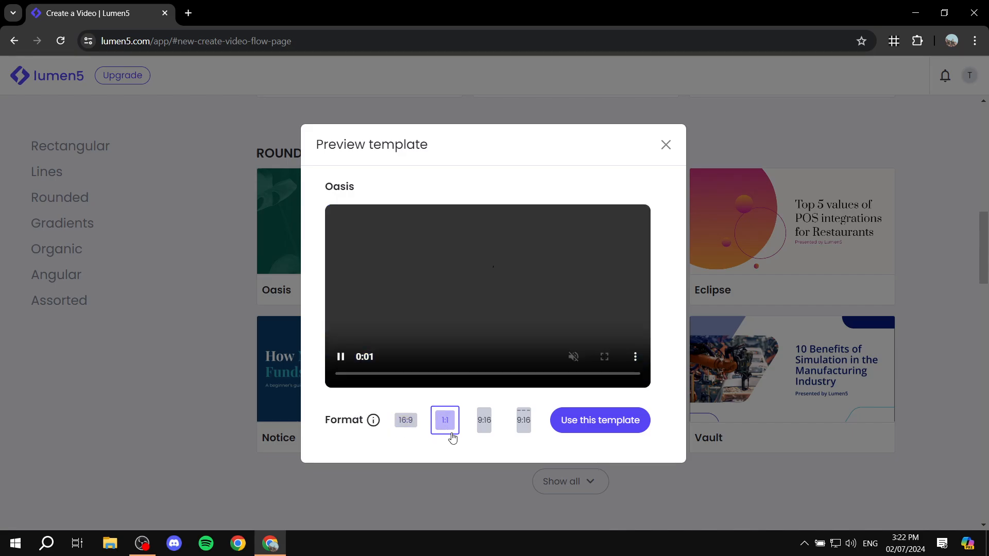
pyautogui.click(484, 419)
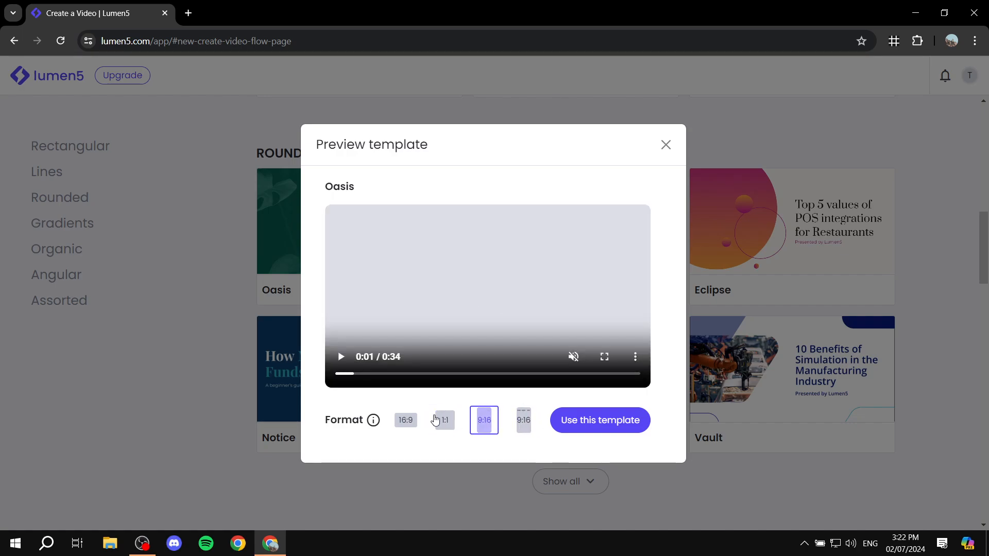
pyautogui.click(435, 420)
pyautogui.click(405, 419)
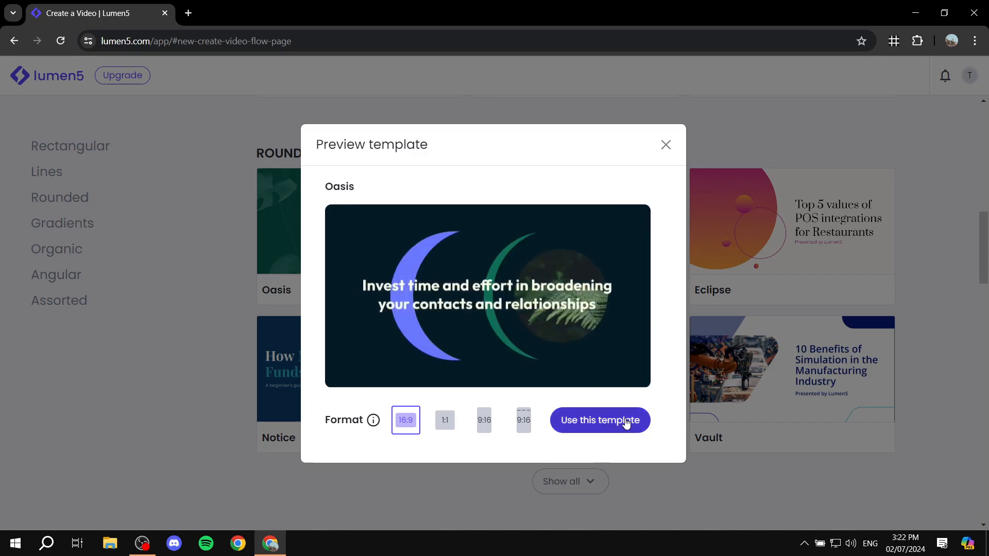
pyautogui.click(614, 428)
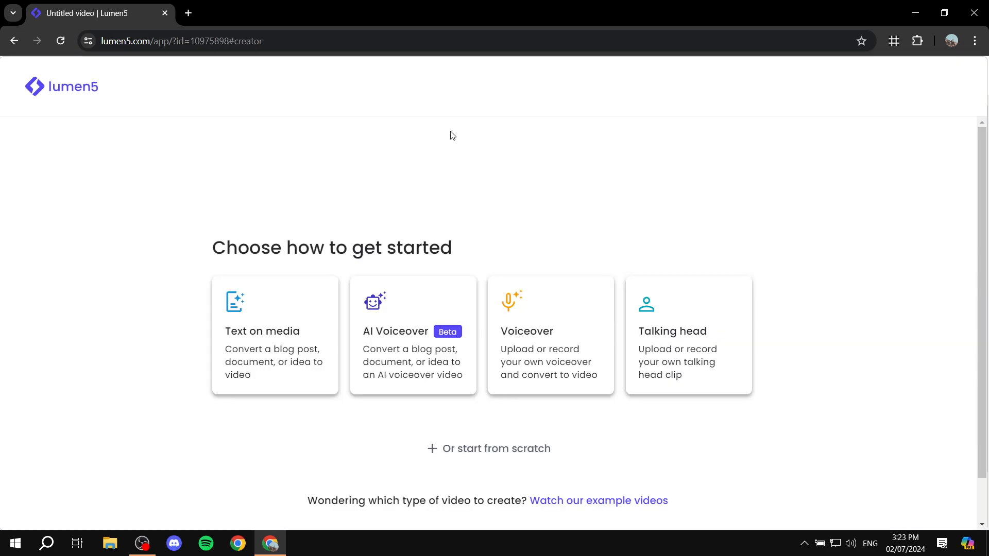
# Choose Text on media as the way to get started with the new video
pyautogui.moveTo(204, 251); pyautogui.dragTo(508, 248)
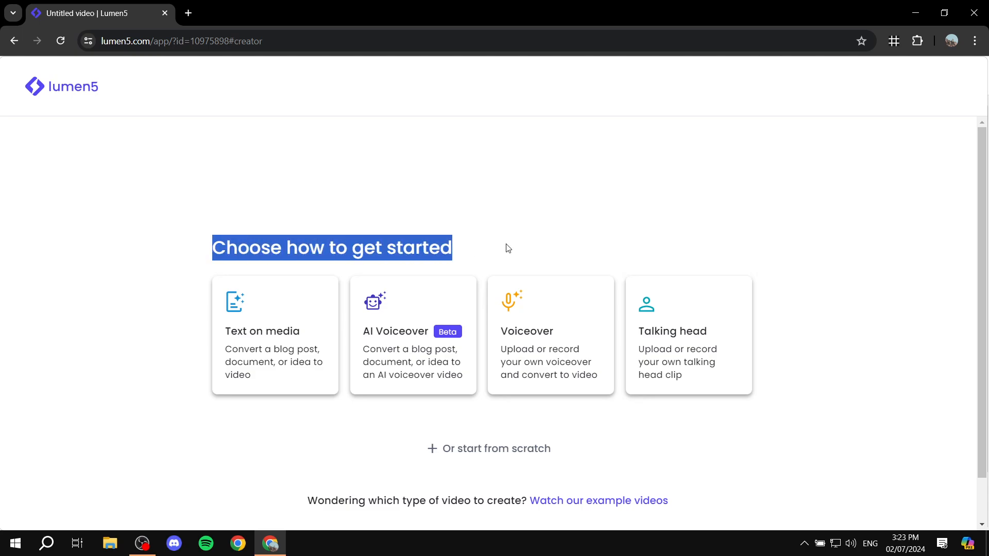
pyautogui.click(509, 248)
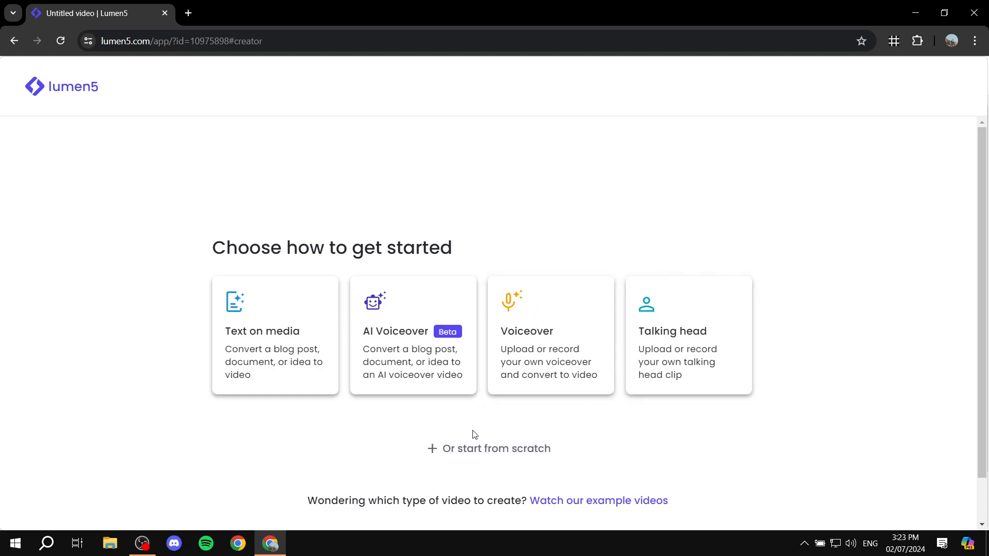
pyautogui.click(251, 319)
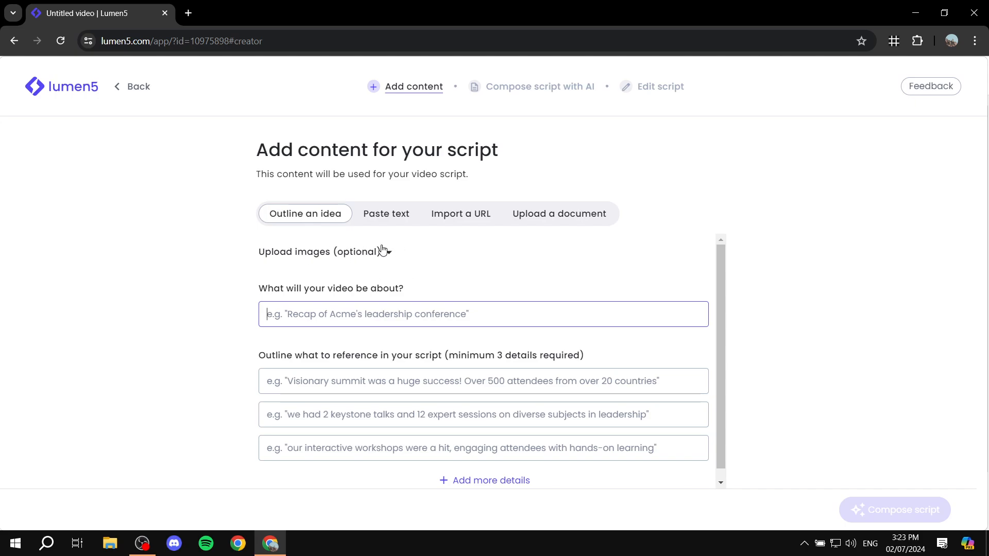
# Look over the idea outline form and the Paste text option, and return to outlining an idea
pyautogui.scroll(-1, 374, 271)
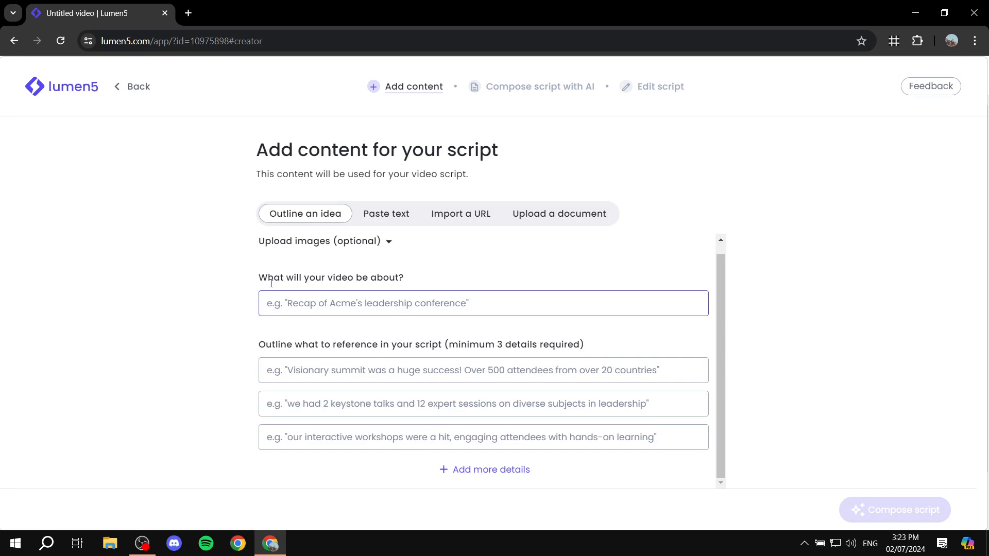
pyautogui.moveTo(270, 283); pyautogui.dragTo(422, 280)
pyautogui.click(425, 281)
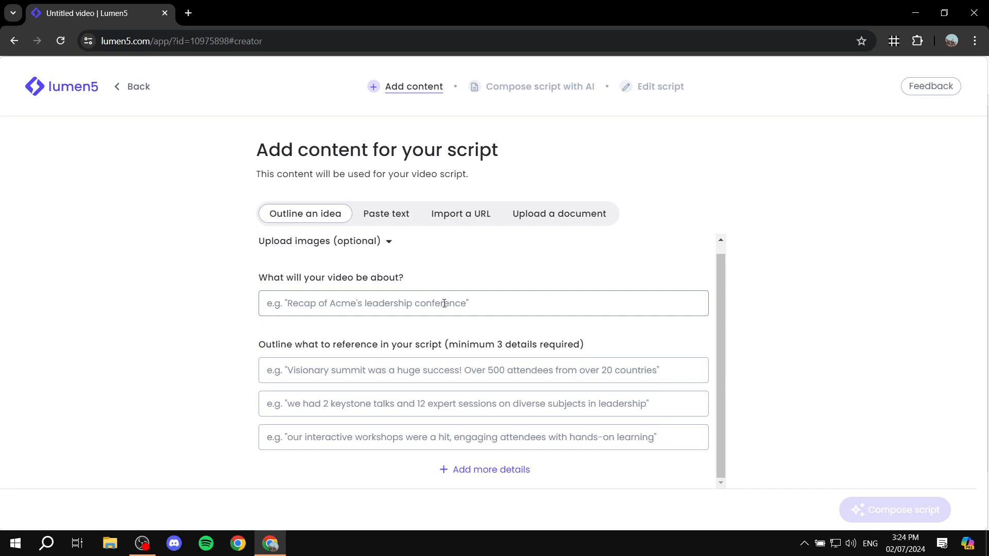
pyautogui.click(386, 213)
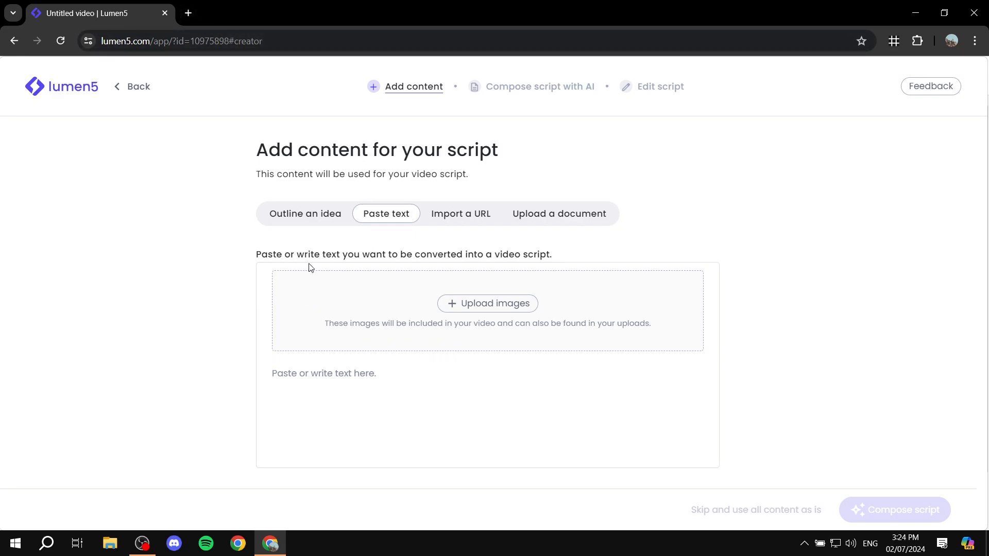
pyautogui.click(312, 215)
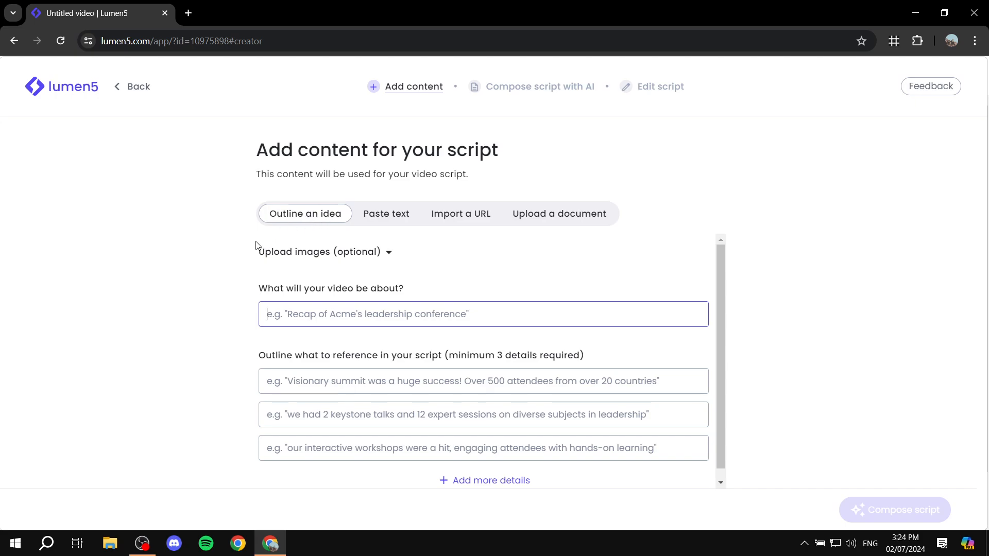
# Fill in the topic "Reptiles" with the details "What makes reptiles different.", "What is the largest reptile." and "What do reptiles eat."
pyautogui.scroll(-1, 361, 258)
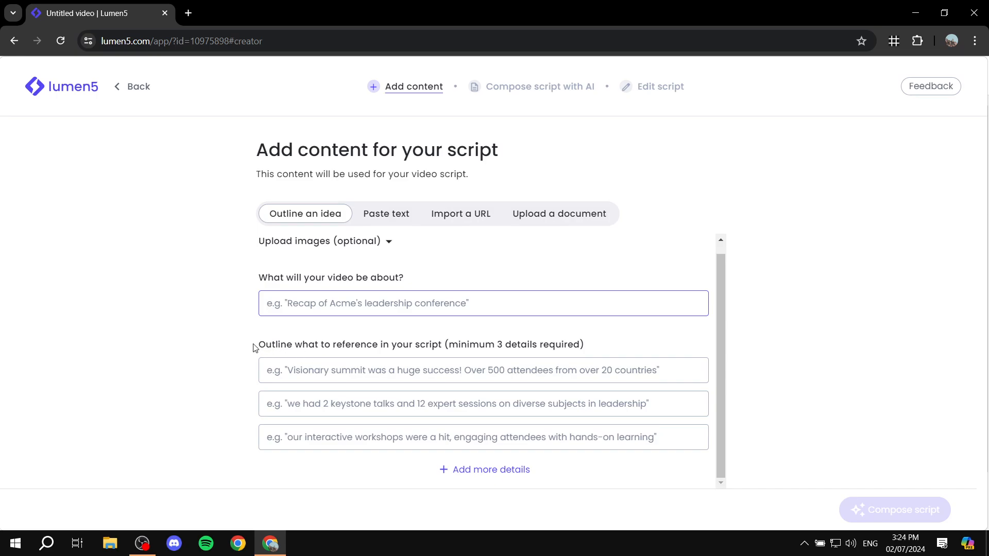
pyautogui.moveTo(253, 348); pyautogui.dragTo(633, 346)
pyautogui.click(629, 353)
pyautogui.click(612, 371)
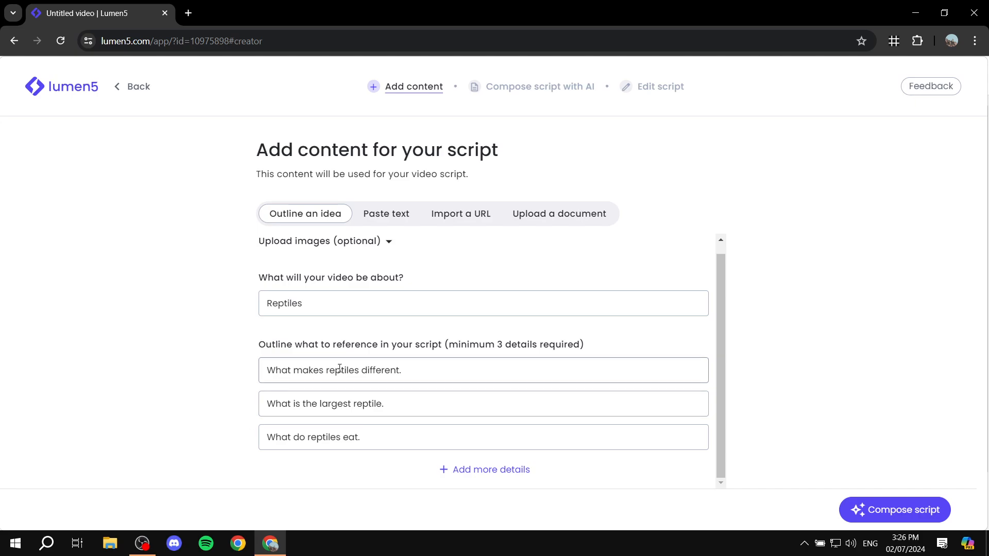
# Check the entered topic and its three details, and compose the video script with AI
pyautogui.moveTo(334, 303); pyautogui.dragTo(219, 314)
pyautogui.click(218, 315)
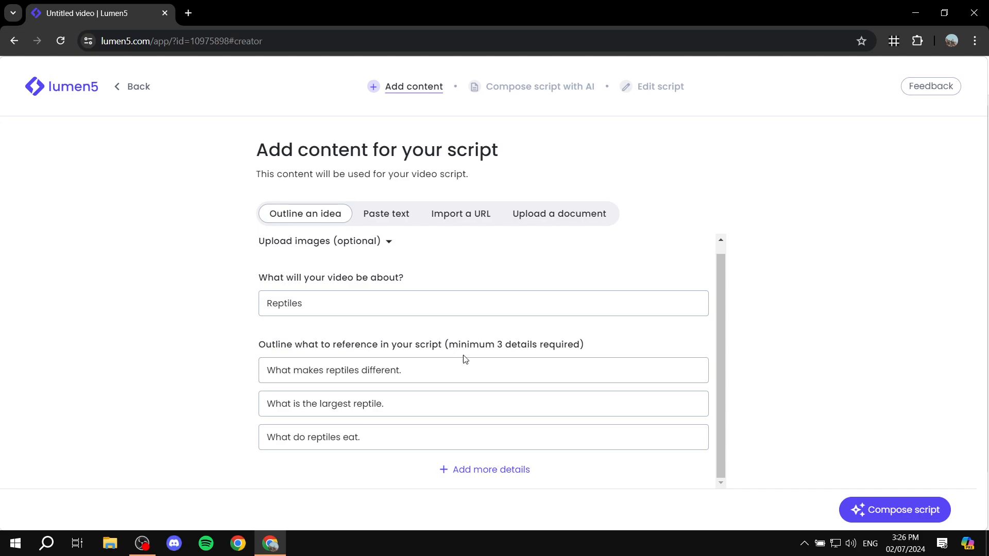
pyautogui.moveTo(400, 369); pyautogui.dragTo(241, 375)
pyautogui.click(241, 375)
pyautogui.moveTo(426, 403); pyautogui.dragTo(198, 385)
pyautogui.click(199, 384)
pyautogui.moveTo(390, 427); pyautogui.dragTo(258, 438)
pyautogui.click(232, 426)
pyautogui.scroll(1, 652, 407)
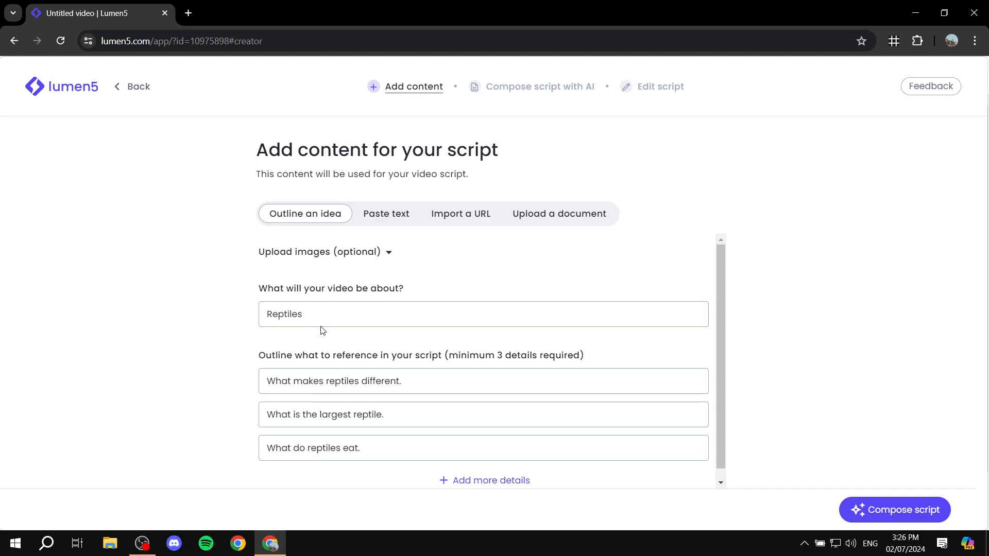
pyautogui.scroll(-1, 432, 319)
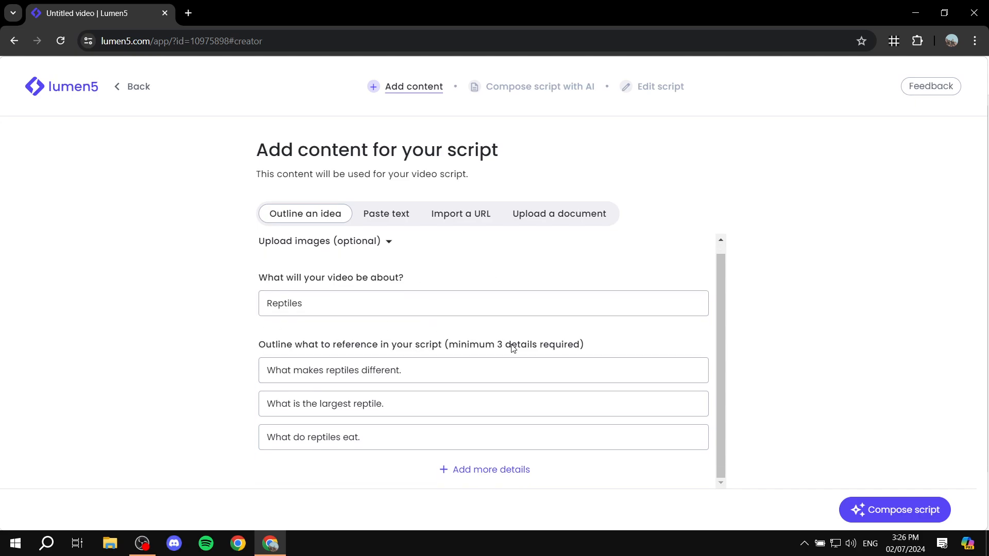
pyautogui.click(905, 513)
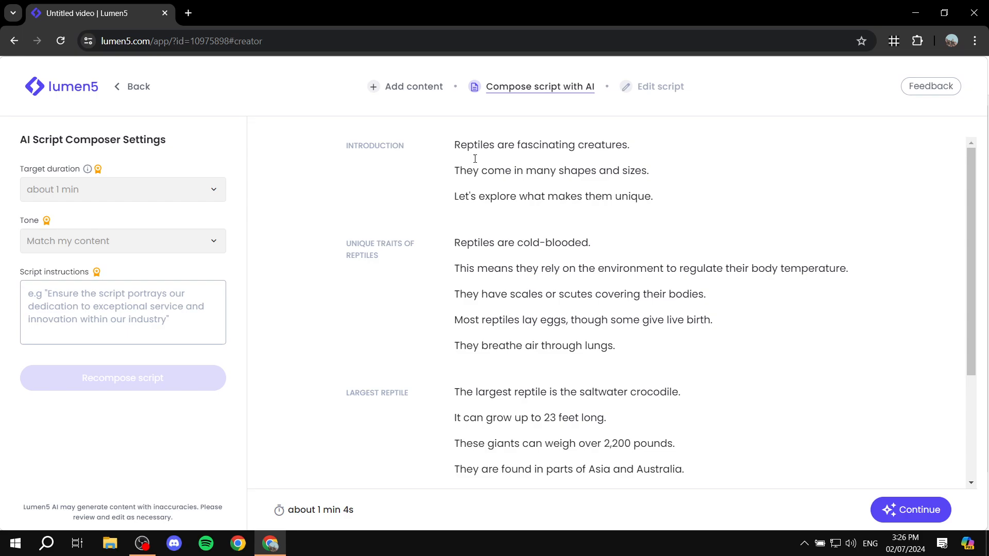
# Read through the generated reptile script from the introduction to the reptile diet section
pyautogui.scroll(-3, 506, 219)
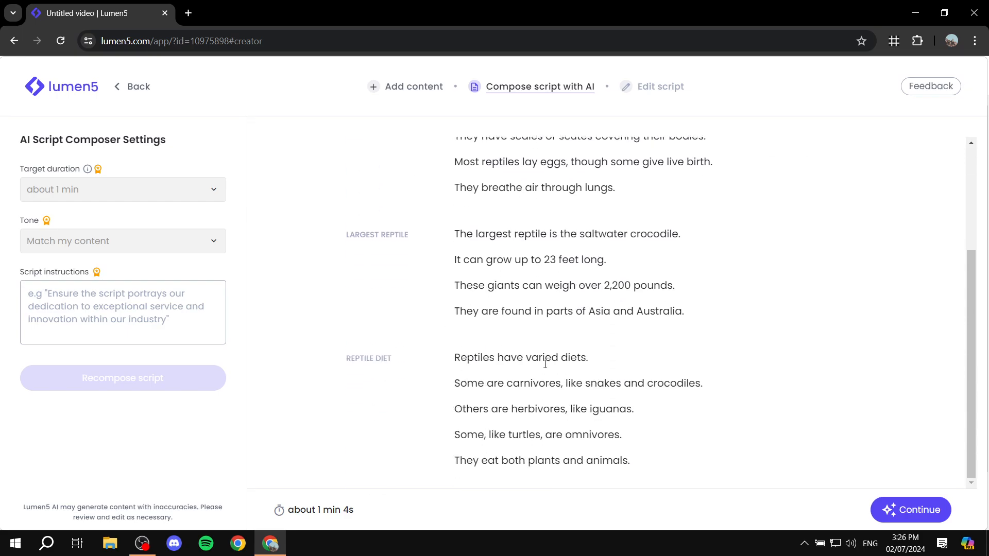
pyautogui.scroll(3, 545, 365)
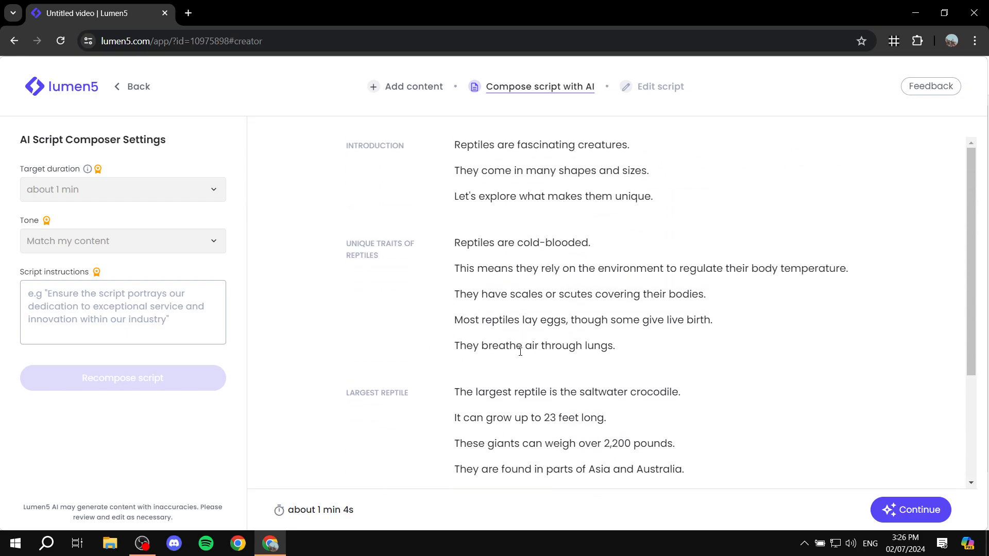
pyautogui.scroll(-3, 523, 232)
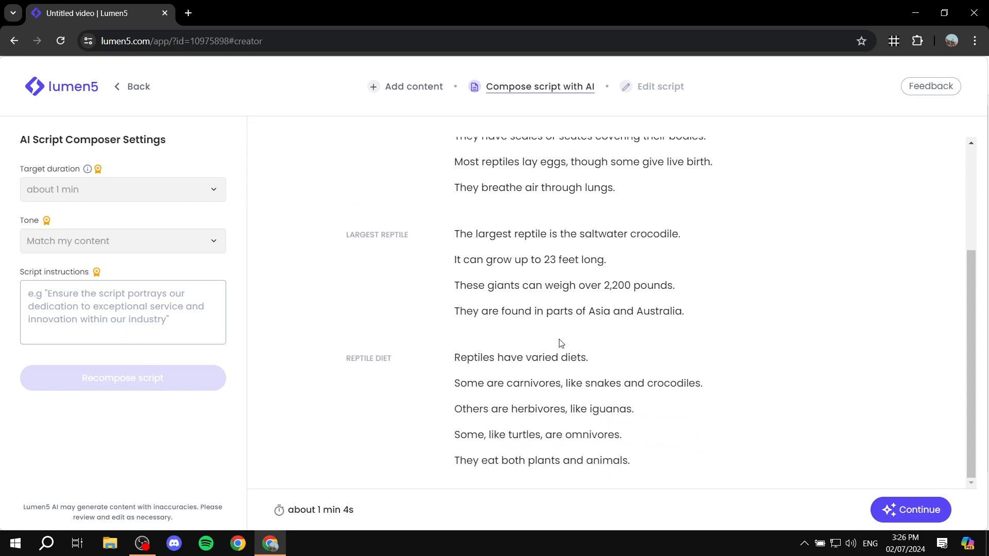
pyautogui.scroll(3, 561, 344)
pyautogui.moveTo(455, 144); pyautogui.dragTo(673, 457)
pyautogui.scroll(-1, 693, 214)
pyautogui.scroll(-2, 740, 360)
pyautogui.click(423, 292)
pyautogui.scroll(3, 494, 277)
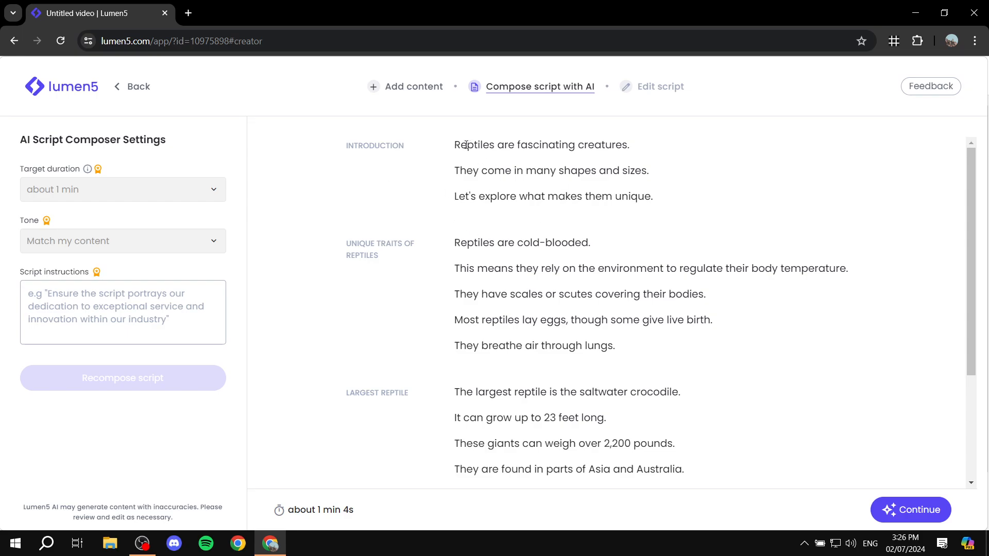
# Check the script's introduction, unique traits, largest reptile and diet sections, and continue to script editing
pyautogui.moveTo(455, 145); pyautogui.dragTo(651, 196)
pyautogui.click(452, 251)
pyautogui.moveTo(451, 248); pyautogui.dragTo(765, 355)
pyautogui.click(759, 358)
pyautogui.scroll(-3, 563, 249)
pyautogui.scroll(3, 631, 354)
pyautogui.scroll(-1, 631, 268)
pyautogui.scroll(-3, 632, 268)
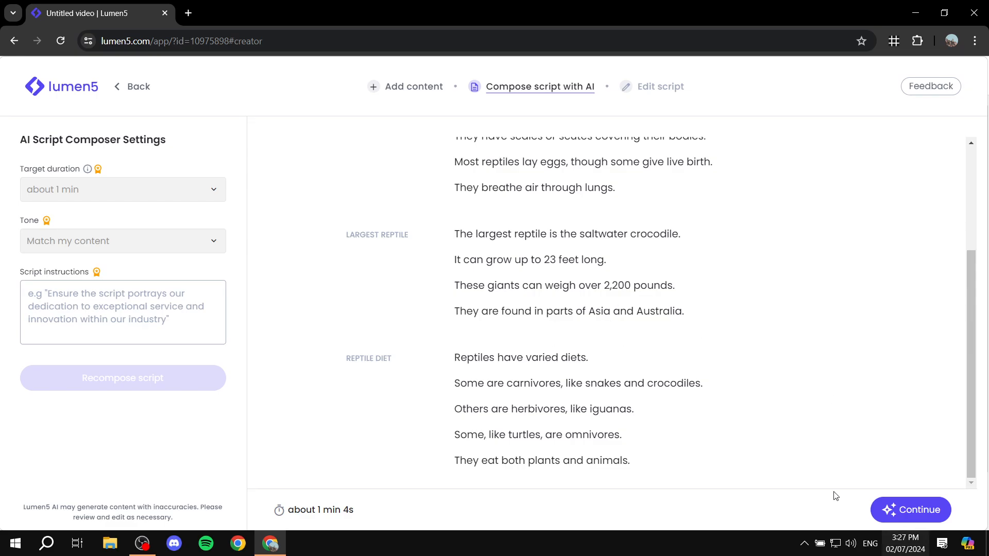
pyautogui.scroll(3, 615, 338)
pyautogui.scroll(-3, 620, 260)
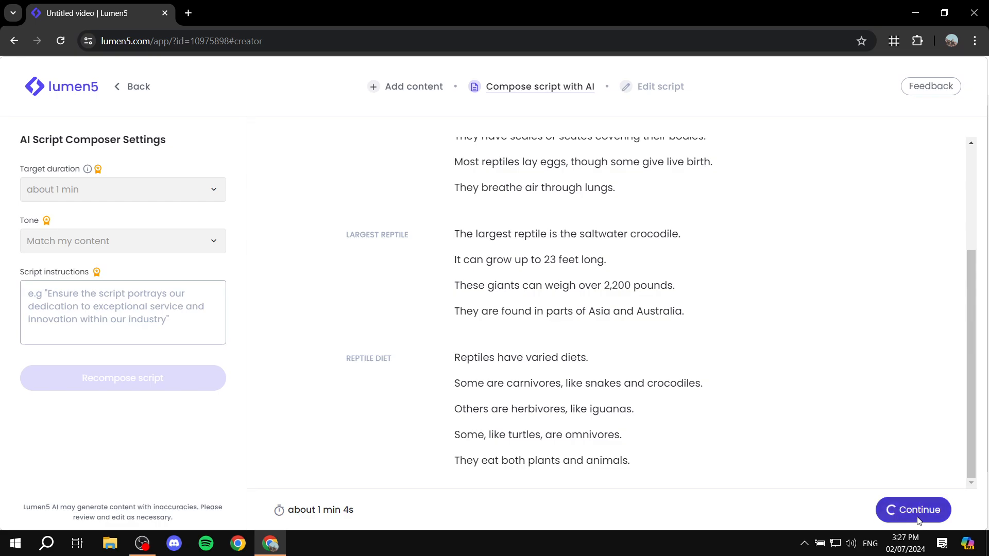
pyautogui.click(900, 510)
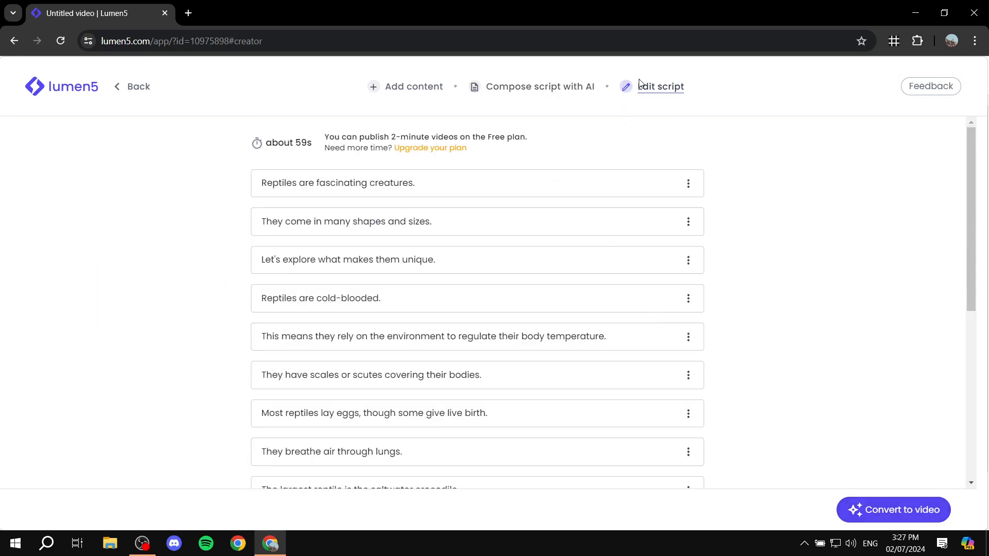
# Look over the editable script blocks and the options for adding or deleting a block at "It can grow up to 23 feet long."
pyautogui.click(464, 188)
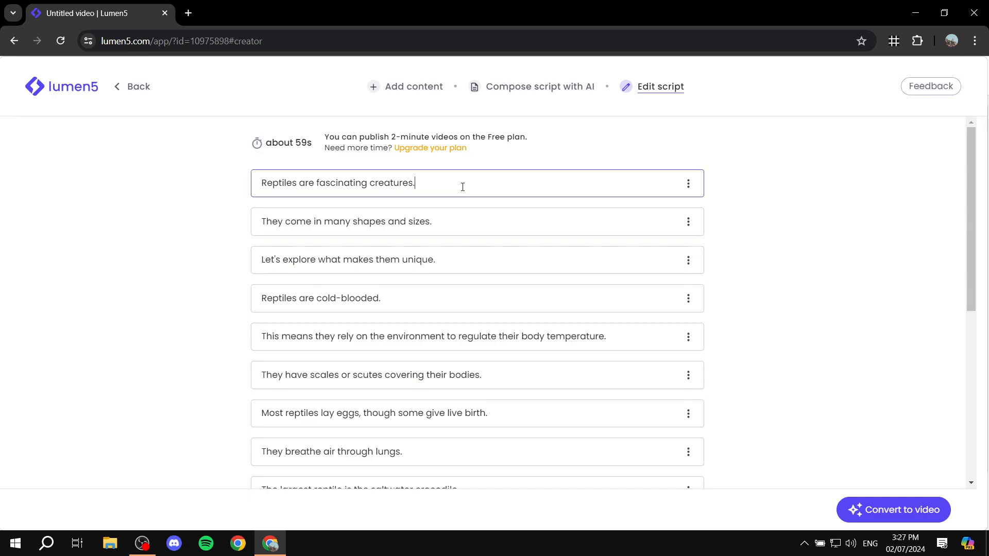
pyautogui.scroll(-6, 551, 158)
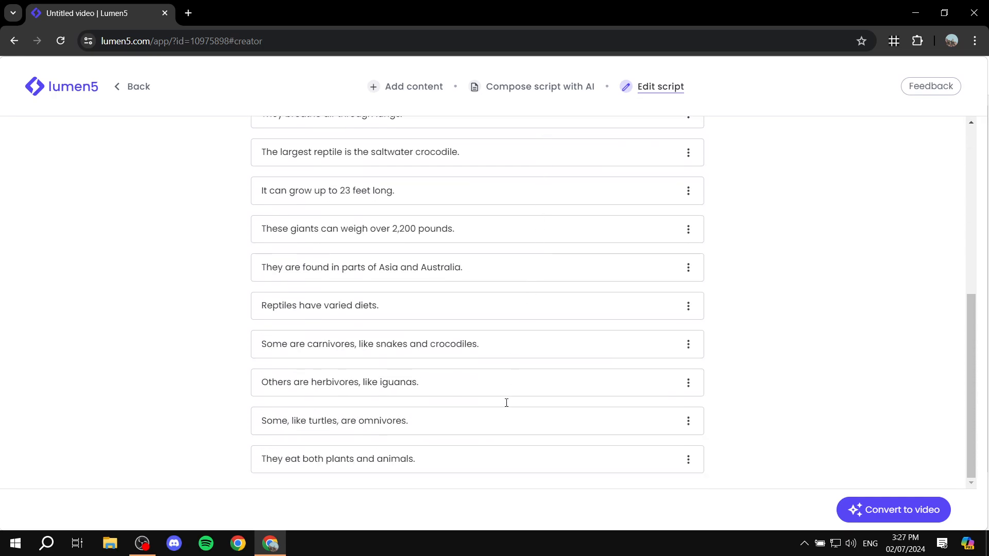
pyautogui.scroll(6, 496, 413)
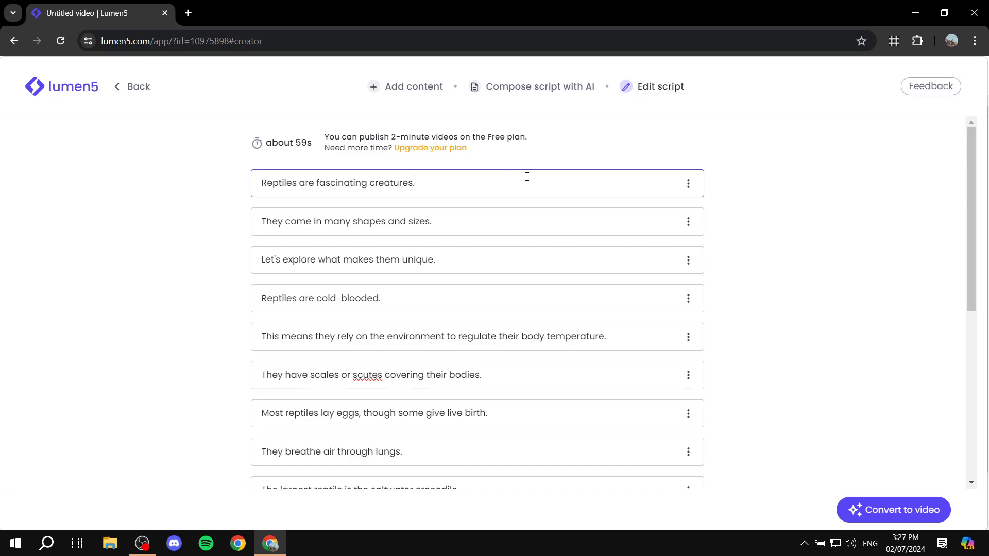
pyautogui.scroll(-6, 538, 180)
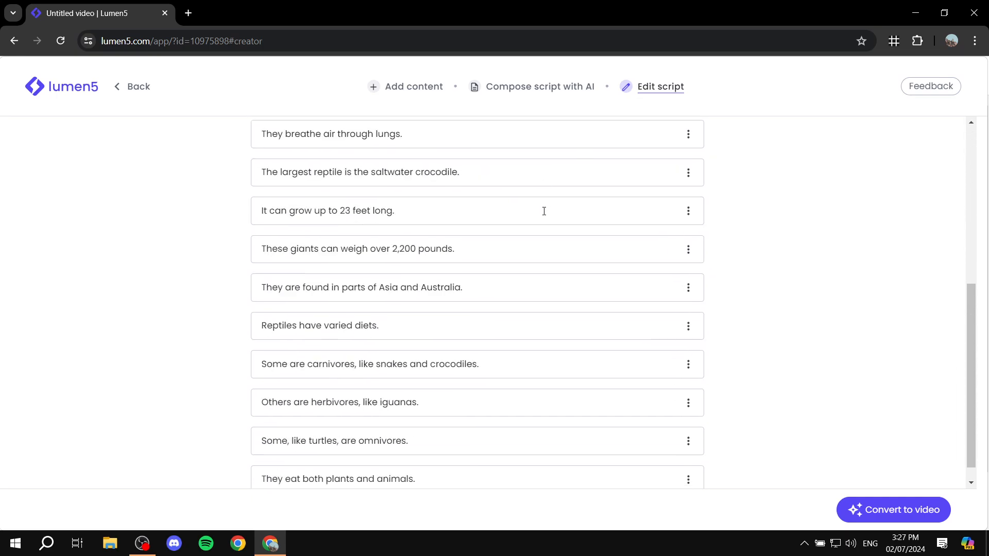
pyautogui.click(432, 189)
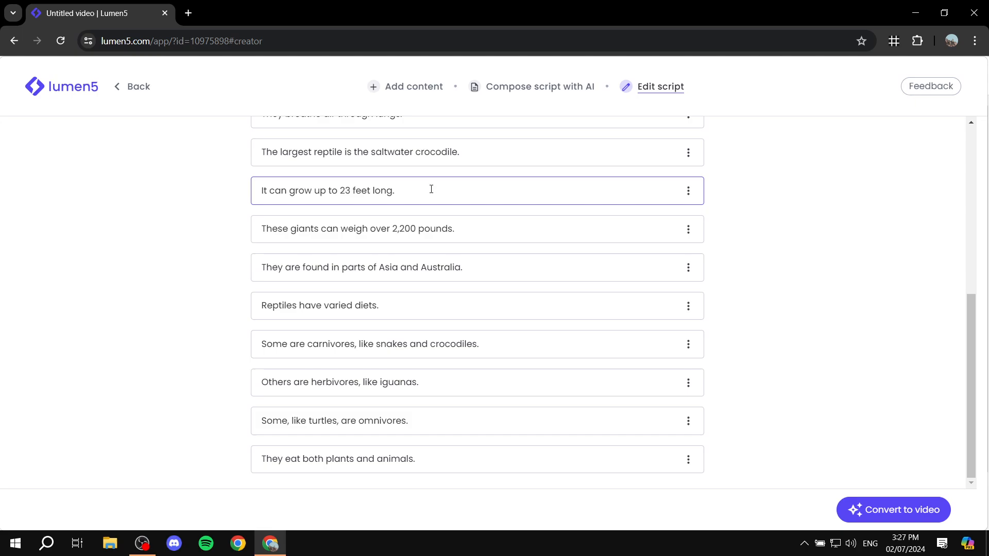
pyautogui.click(688, 190)
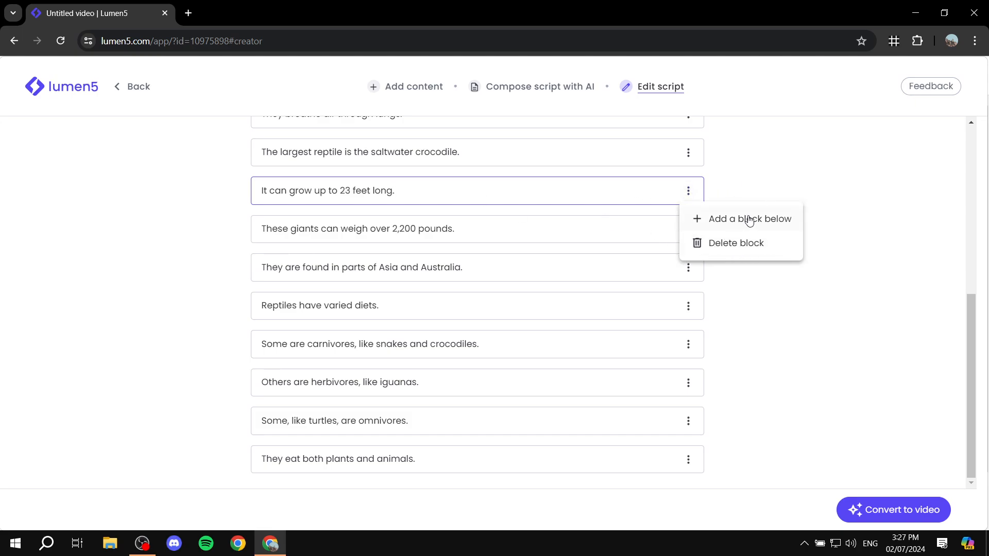
pyautogui.click(812, 175)
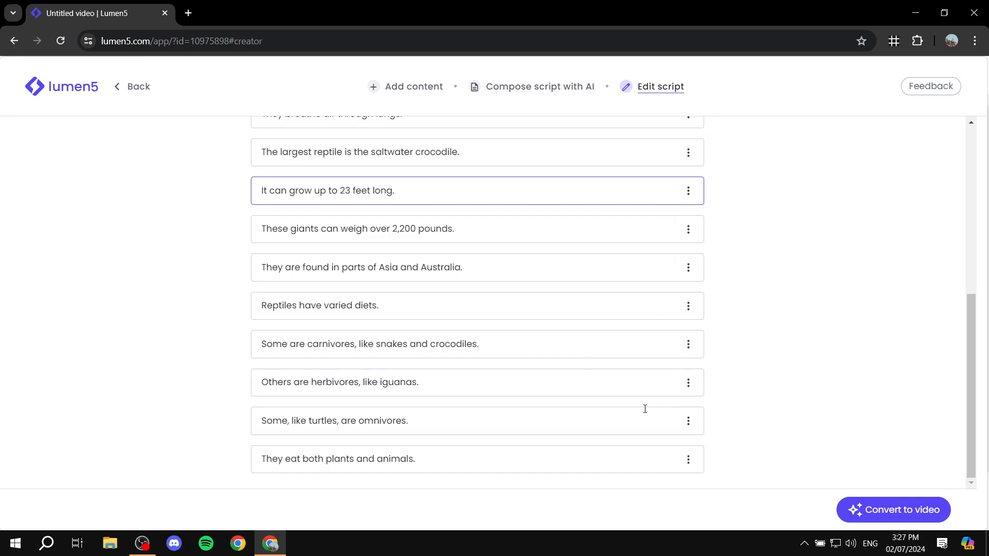
pyautogui.scroll(7, 645, 409)
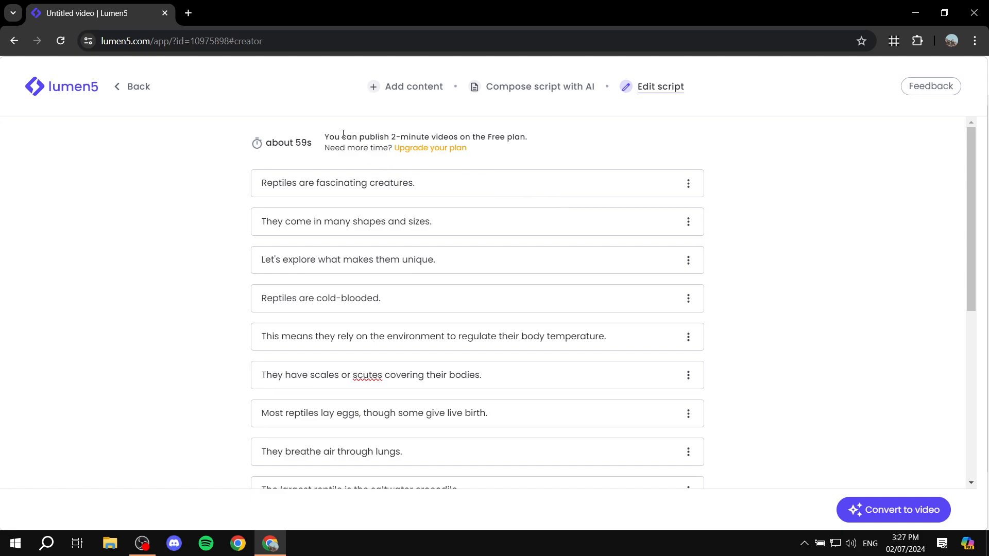
# Check the script's estimated duration against the Free plan's video length limit
pyautogui.moveTo(324, 143); pyautogui.dragTo(534, 135)
pyautogui.click(502, 135)
pyautogui.moveTo(270, 141); pyautogui.dragTo(326, 141)
pyautogui.click(307, 126)
pyautogui.scroll(-6, 737, 194)
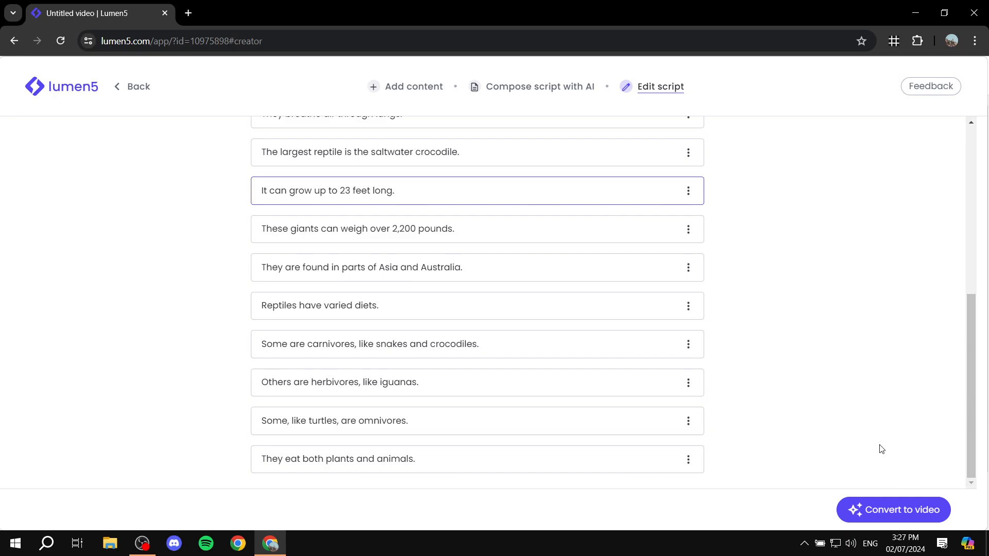
# Convert the script to a video and use the free brown lizard photo as the opening scene's background
pyautogui.click(884, 512)
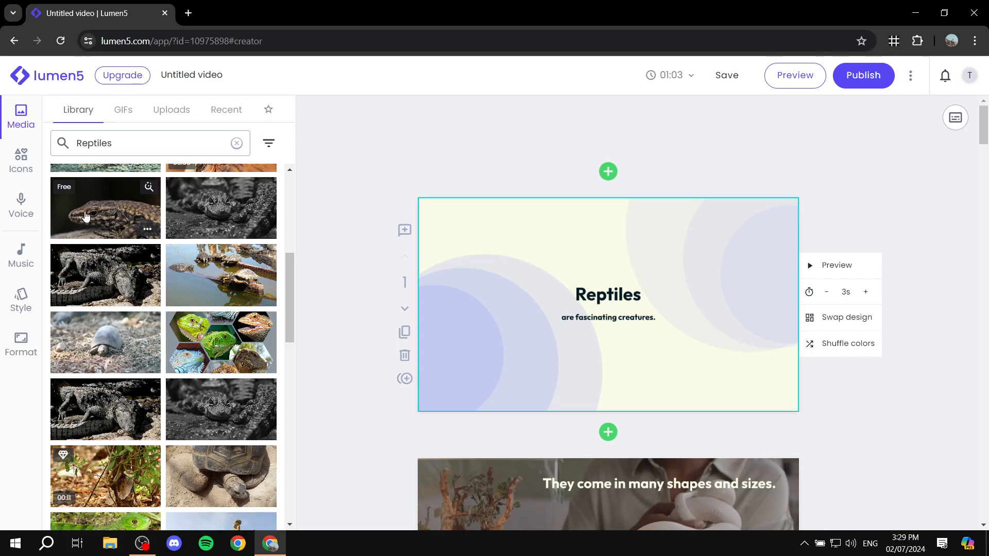
pyautogui.moveTo(106, 219); pyautogui.dragTo(583, 283)
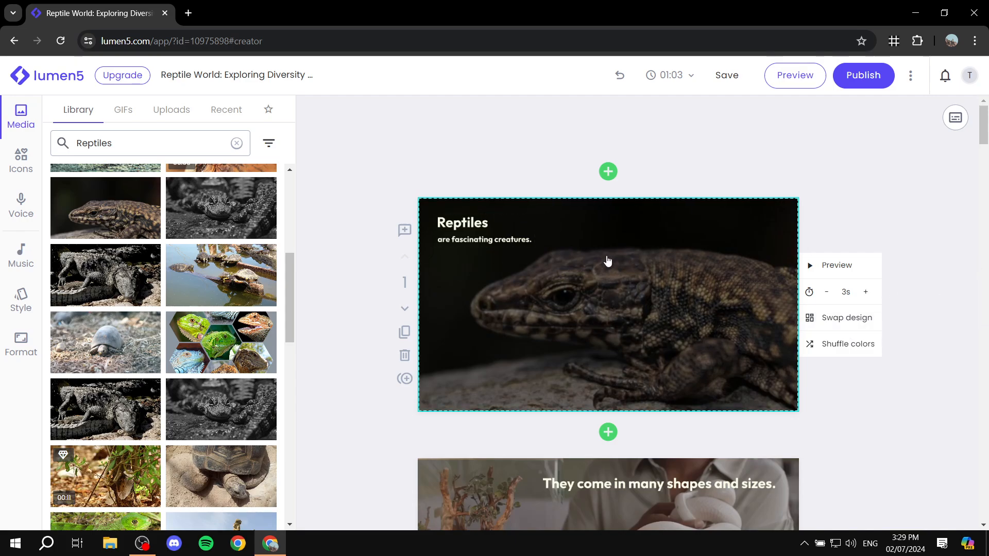
# Look over the icon library, icon uploads, voiceover uploads and music tracks available for the video
pyautogui.click(17, 164)
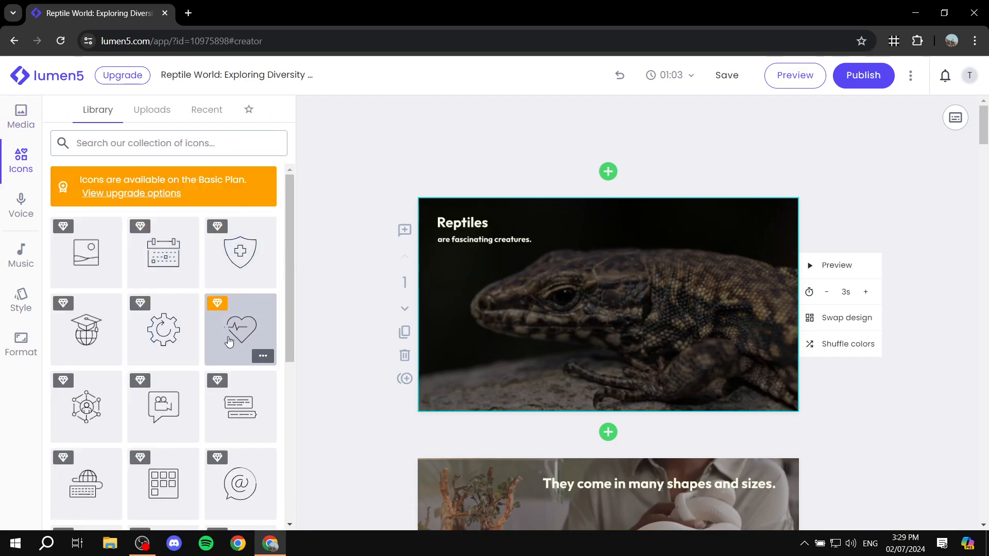
pyautogui.click(155, 109)
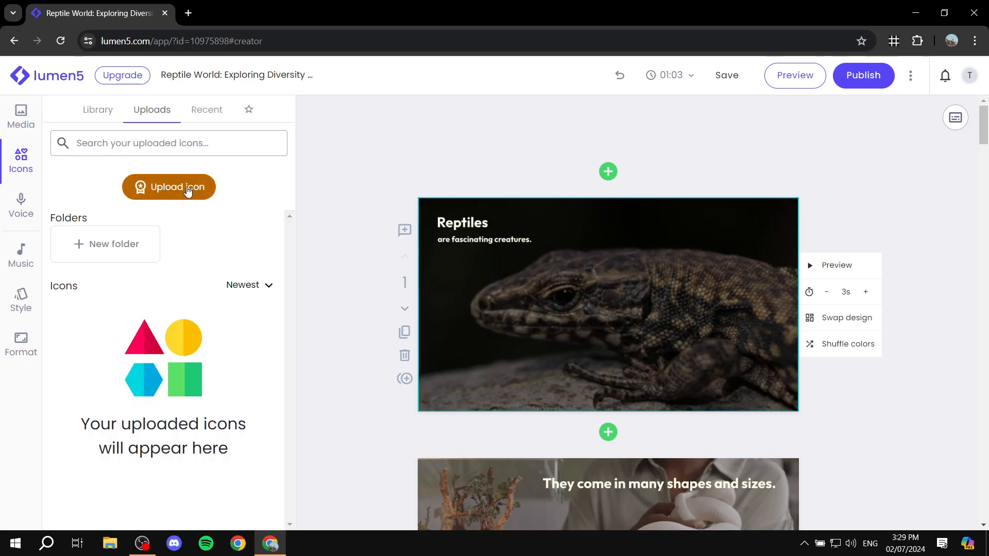
pyautogui.click(96, 110)
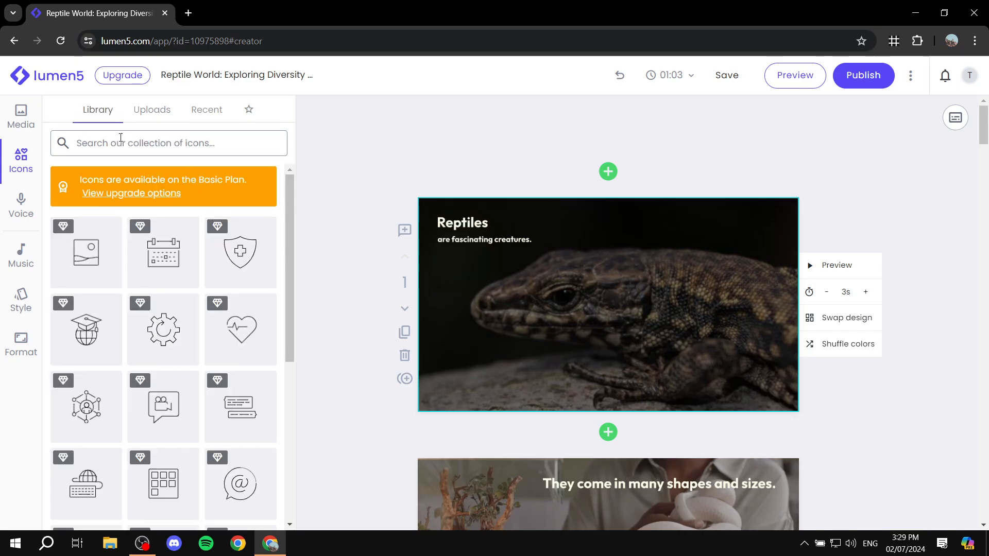
pyautogui.click(26, 211)
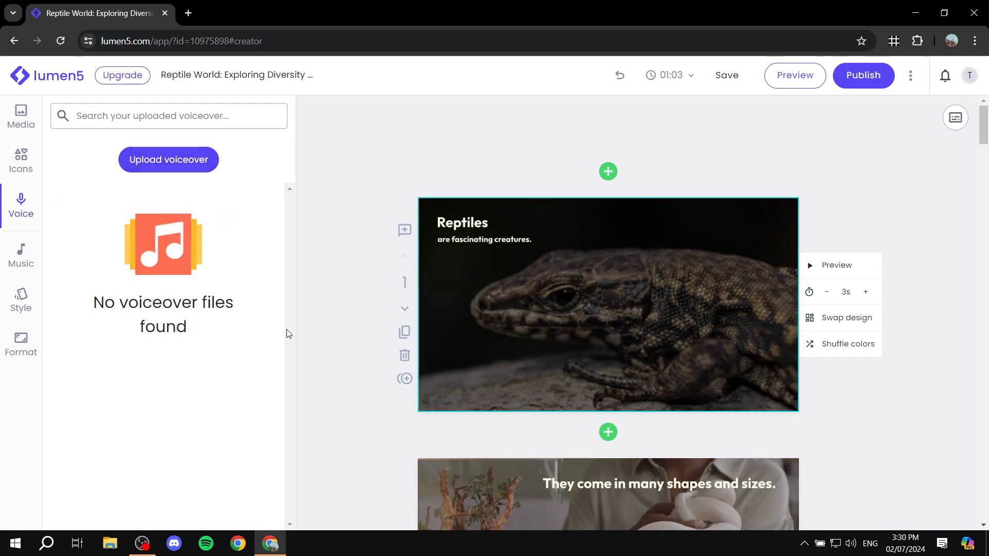
pyautogui.click(11, 243)
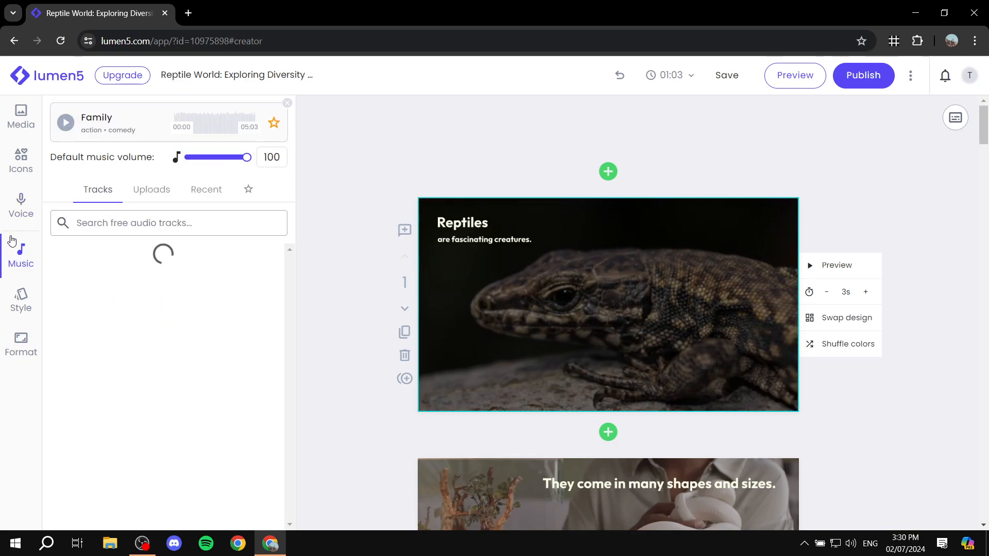
# Try the Field color palette on the video, check the custom styling plan note, and reapply the Daylight palette
pyautogui.click(21, 300)
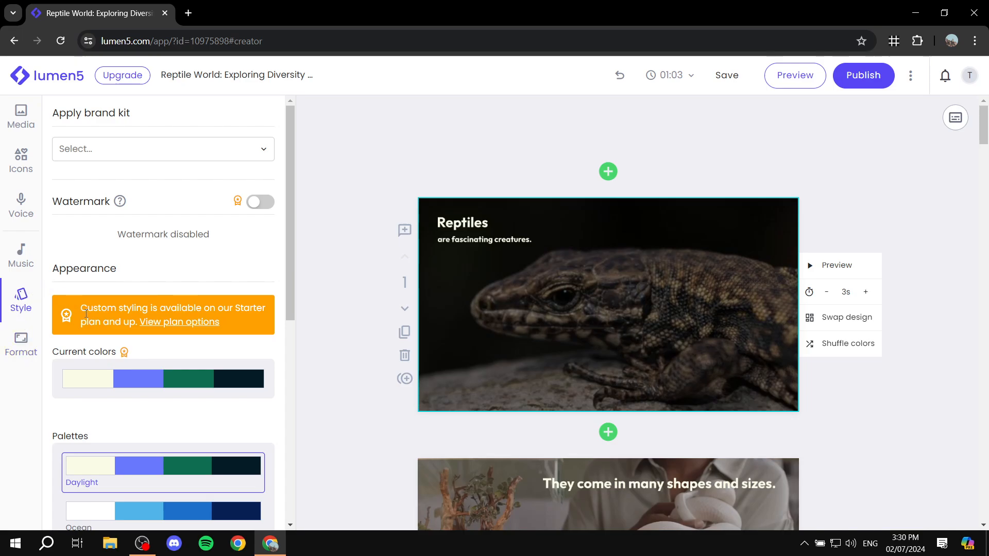
pyautogui.scroll(-4, 215, 353)
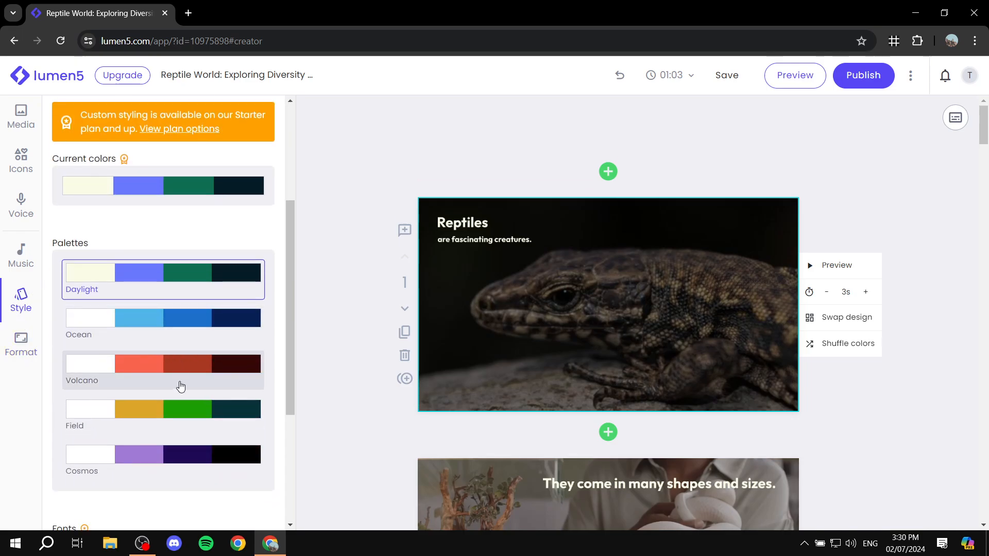
pyautogui.click(204, 405)
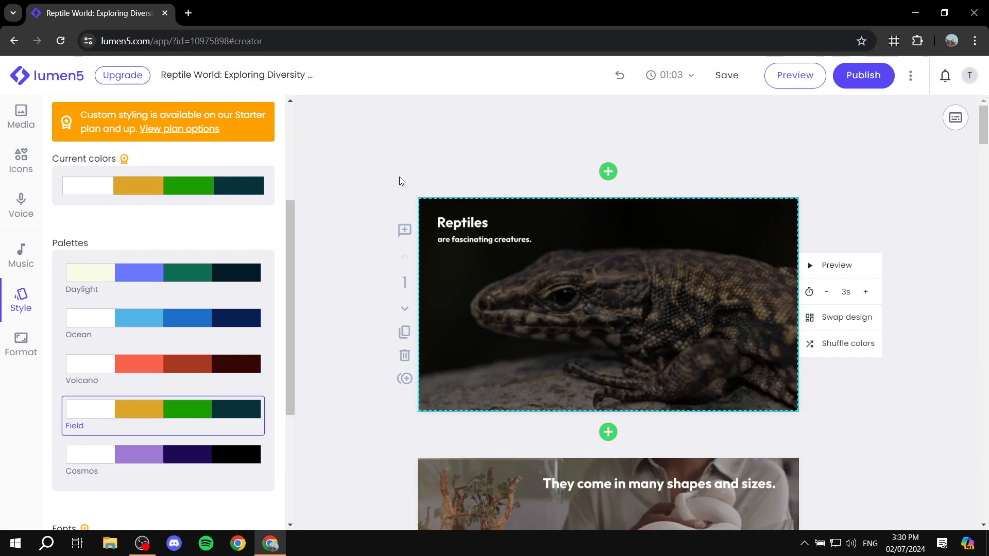
pyautogui.moveTo(79, 116); pyautogui.dragTo(294, 118)
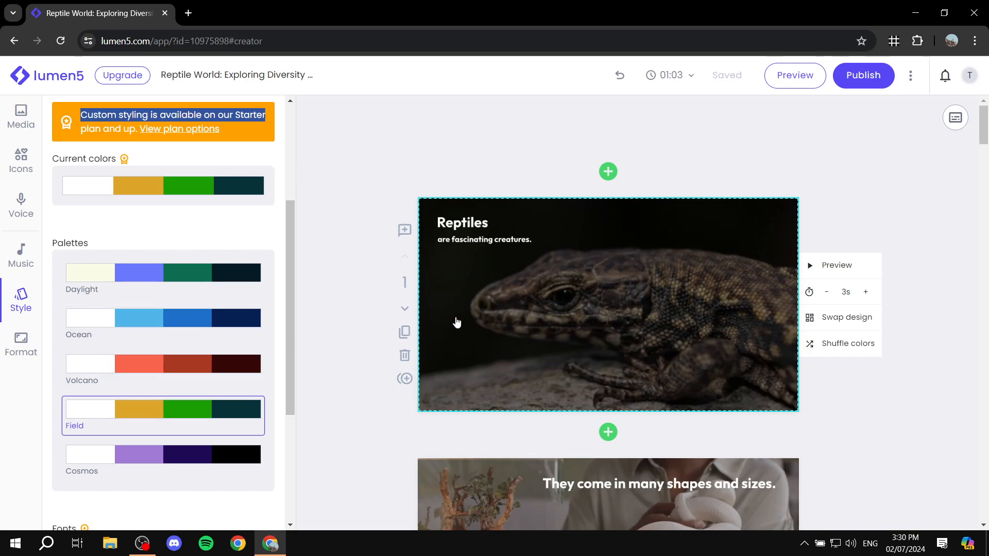
pyautogui.click(198, 282)
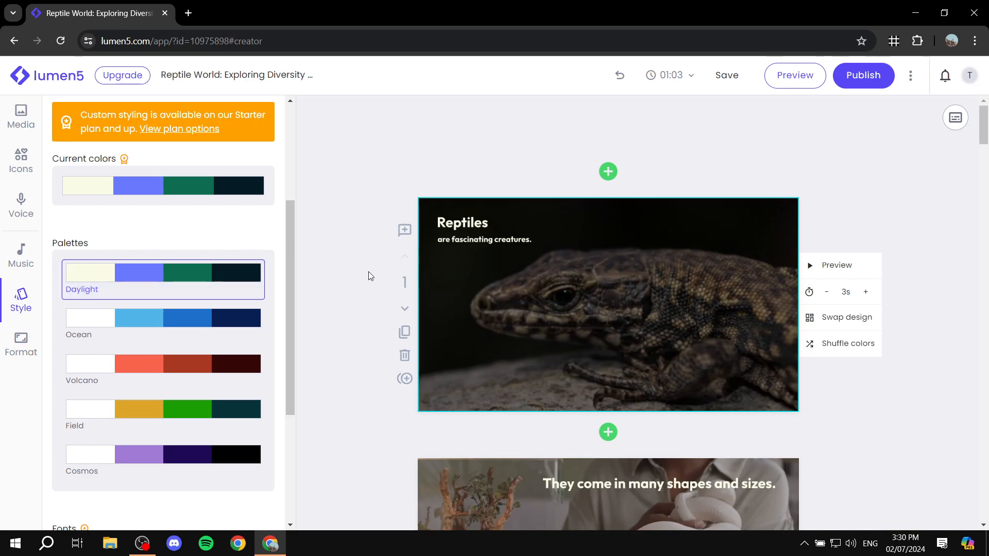
# Look over the video format ratios and the available resolution options
pyautogui.click(26, 344)
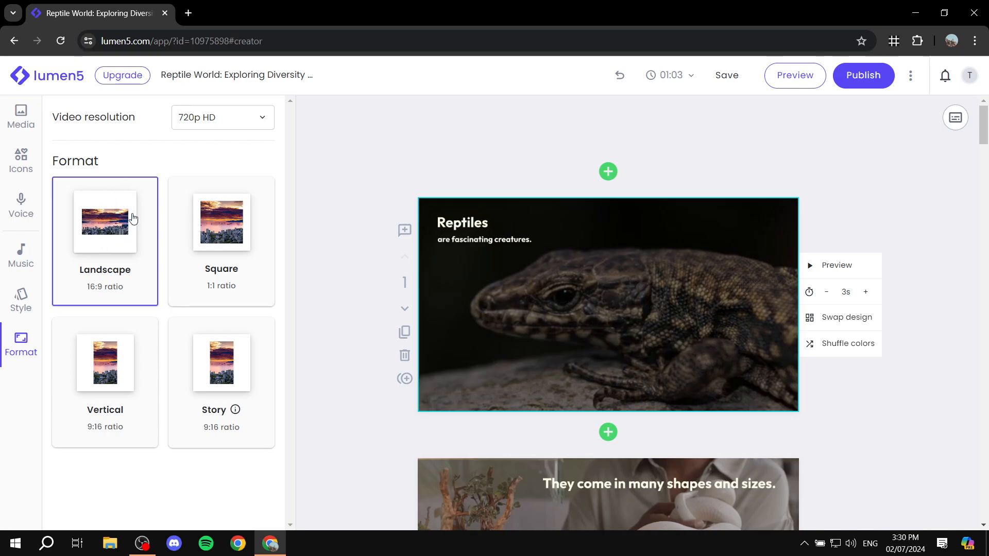
pyautogui.click(244, 120)
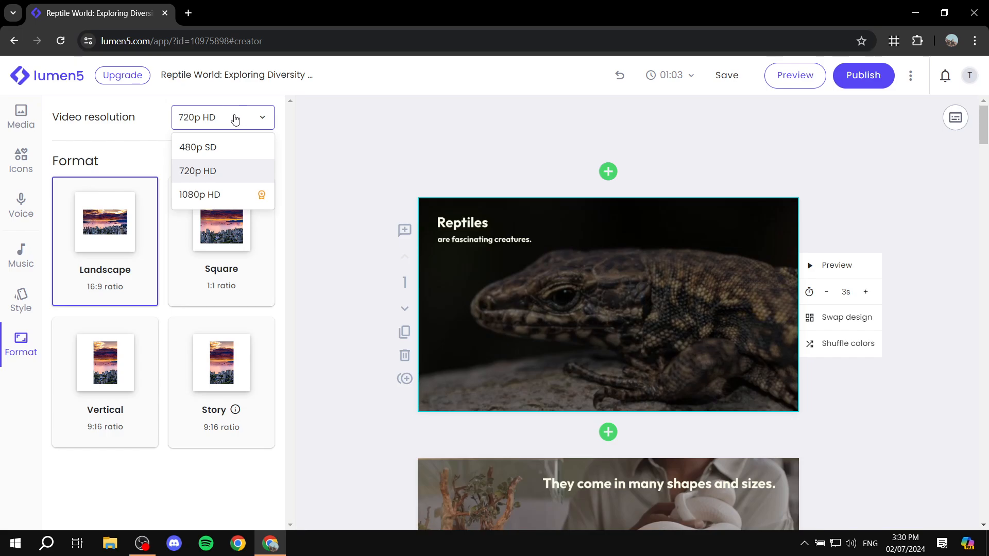
pyautogui.click(235, 120)
# Replace the background of the "They come in many shapes and sizes." scene with the tortoise photo from the Reptiles media results
pyautogui.click(24, 122)
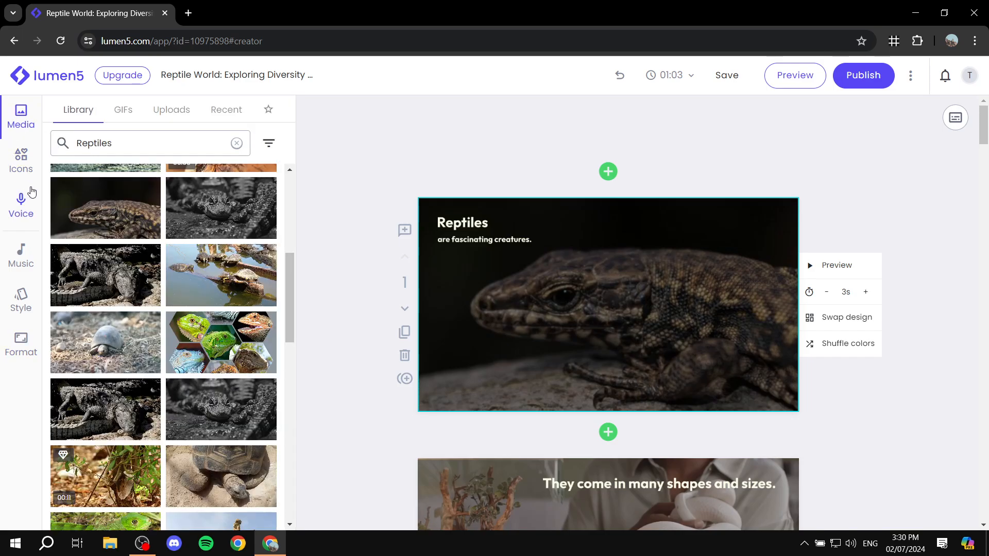
pyautogui.scroll(-3, 356, 241)
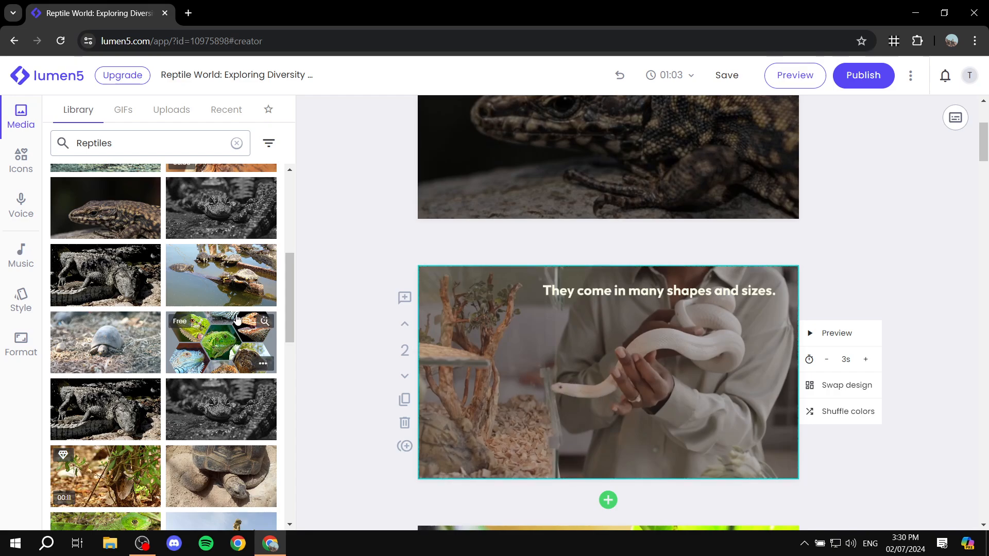
pyautogui.doubleClick(185, 144)
pyautogui.moveTo(105, 342); pyautogui.dragTo(528, 372)
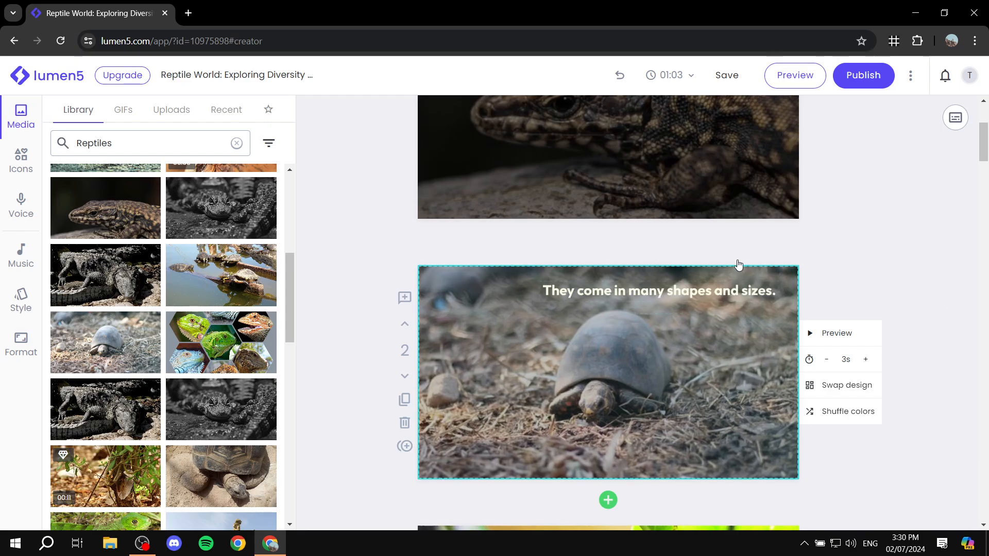
# Preview the opening lizard scene and look over the first three scenes of the video
pyautogui.scroll(3, 706, 348)
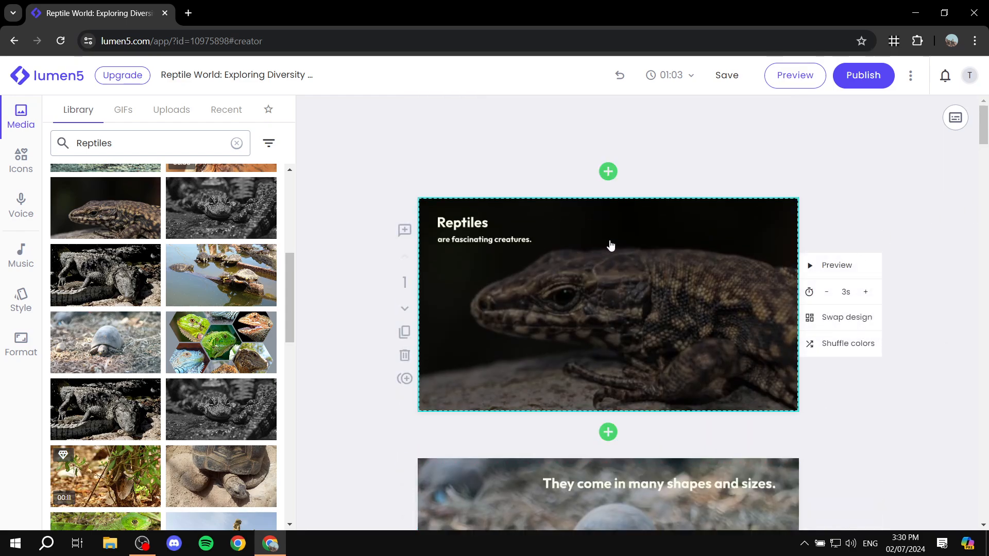
pyautogui.scroll(-3, 728, 311)
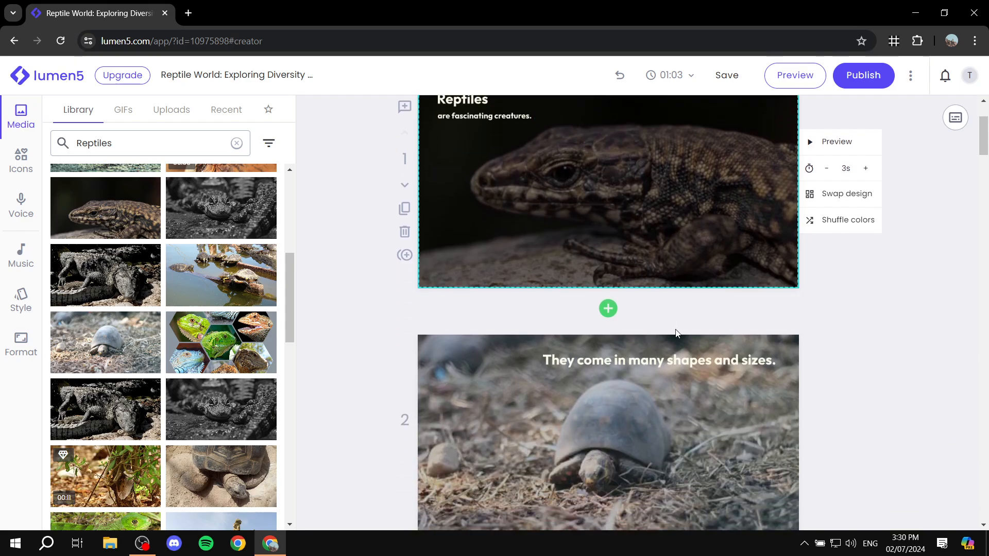
pyautogui.scroll(3, 673, 252)
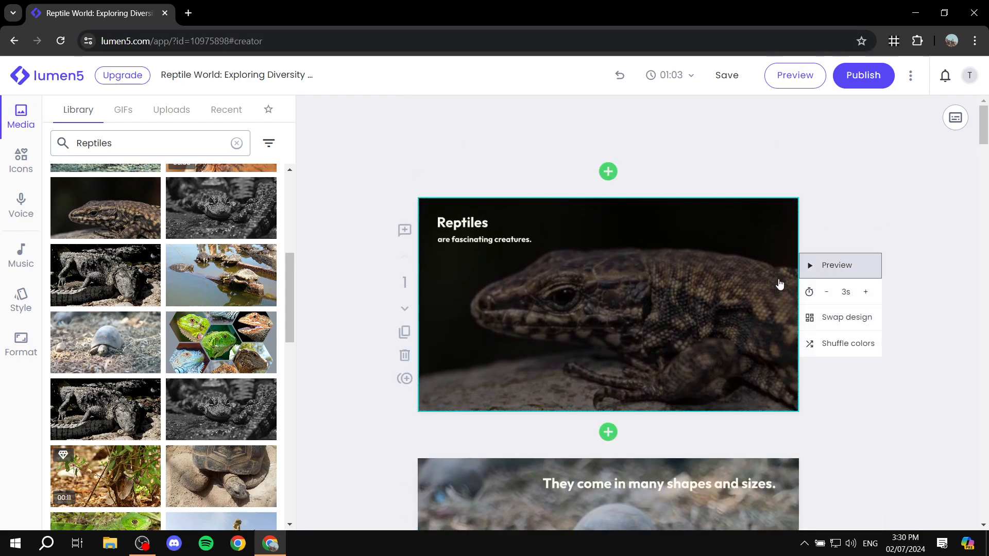
pyautogui.click(812, 276)
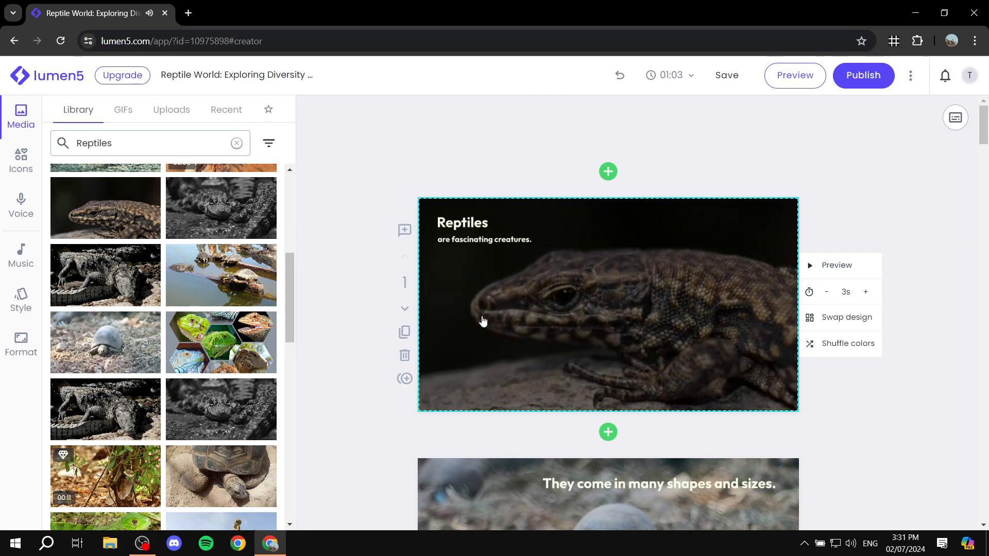
pyautogui.scroll(-3, 796, 309)
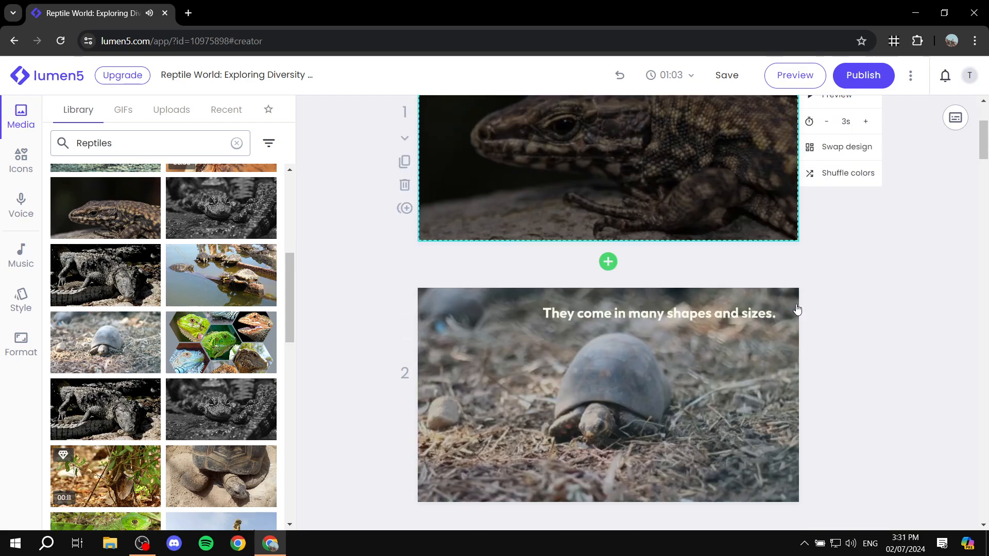
pyautogui.scroll(-3, 796, 309)
pyautogui.scroll(-3, 800, 204)
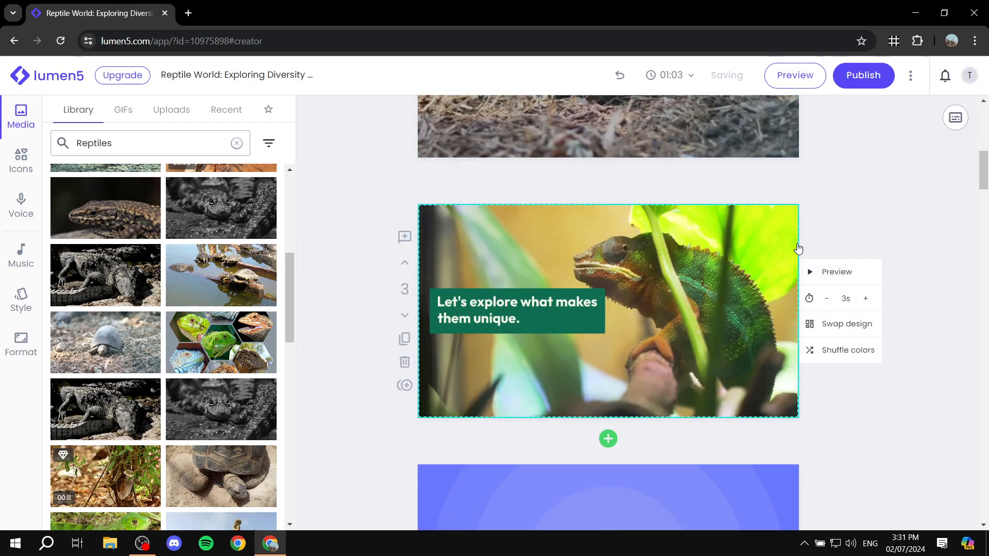
# Preview the "Let's explore what makes them unique." scene and swap its design to the curved chameleon image above text on green
pyautogui.click(830, 271)
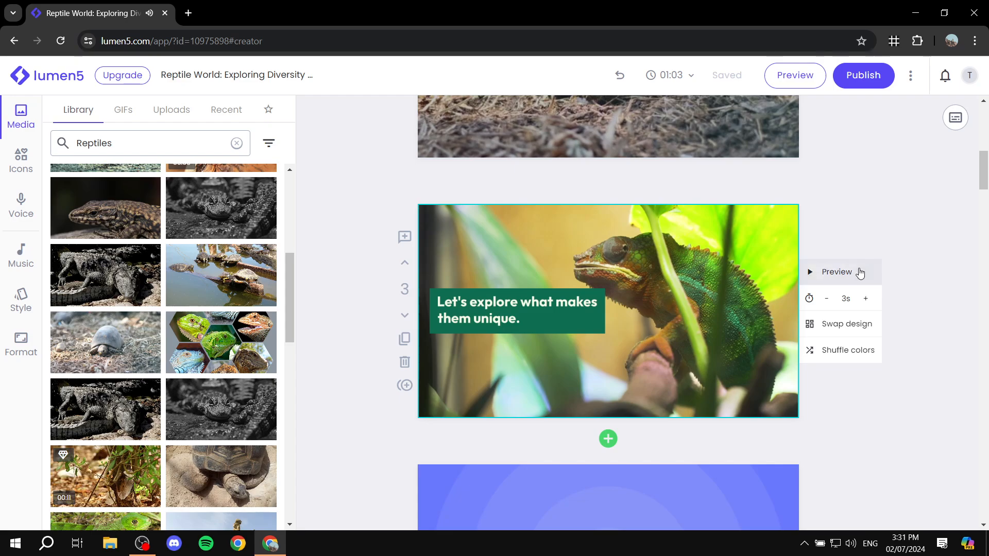
pyautogui.click(856, 333)
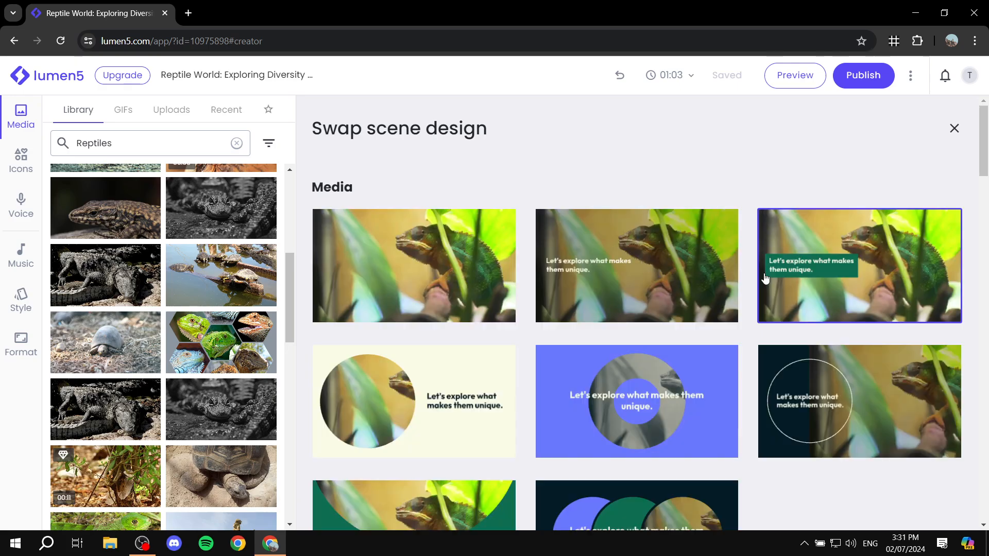
pyautogui.scroll(-4, 827, 362)
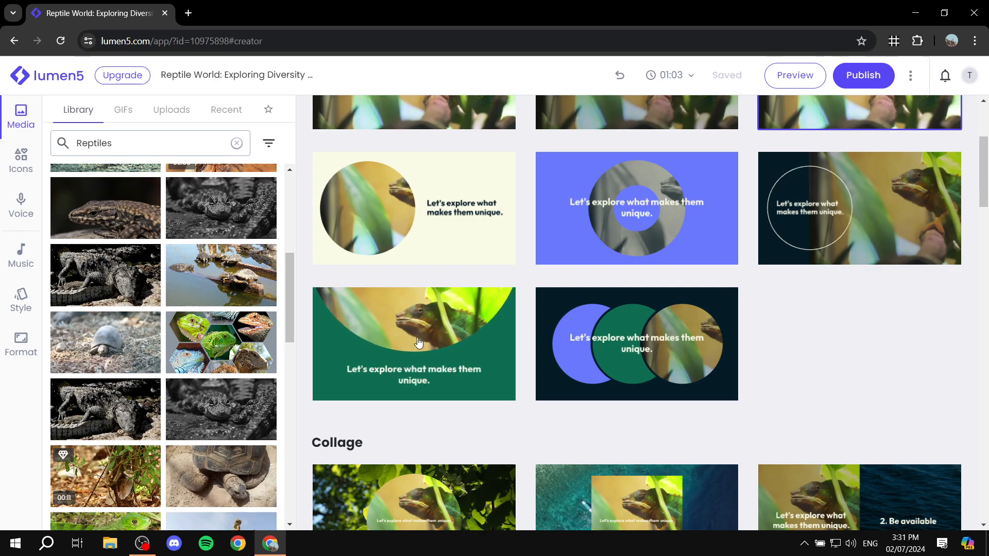
pyautogui.click(405, 335)
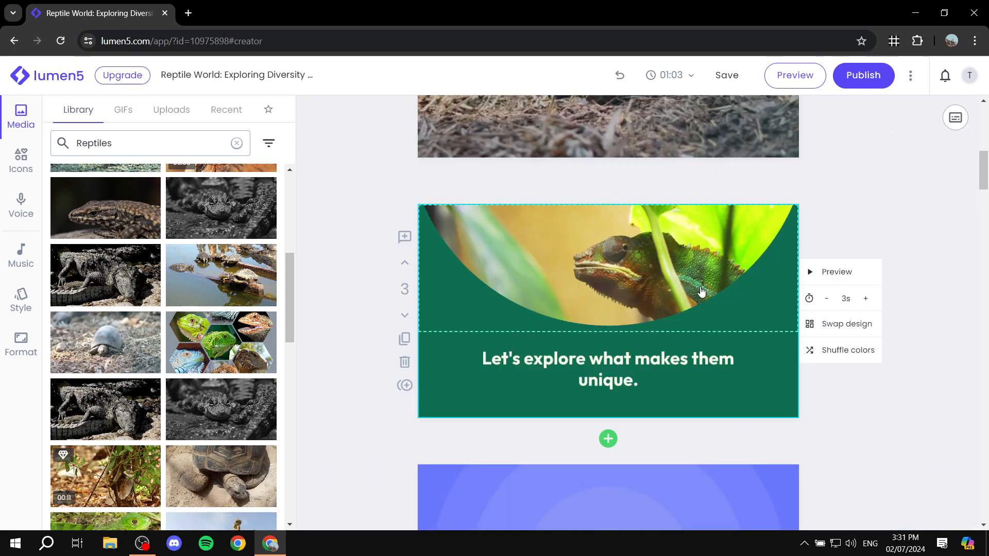
# Highlight the word "unique." in the third scene's text
pyautogui.click(681, 384)
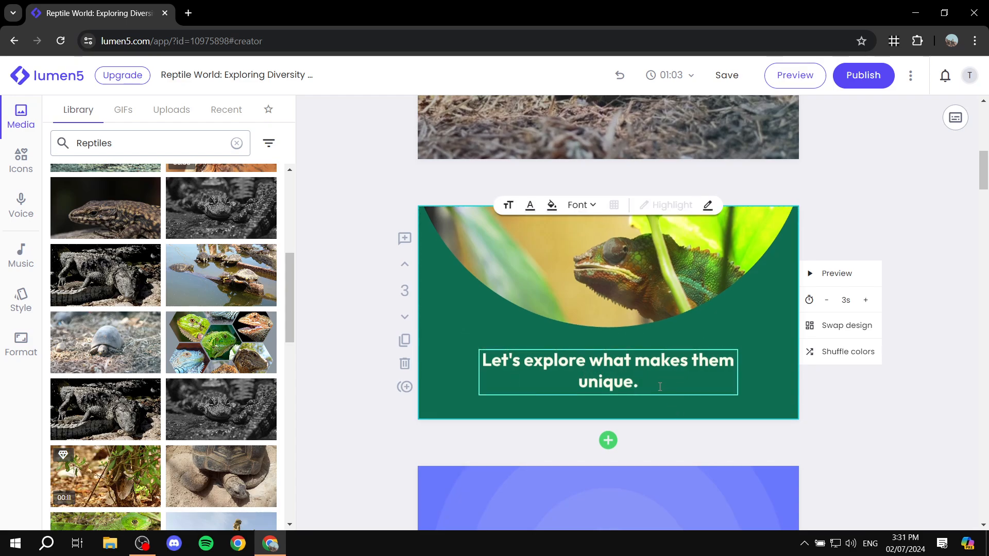
pyautogui.moveTo(659, 386); pyautogui.dragTo(575, 384)
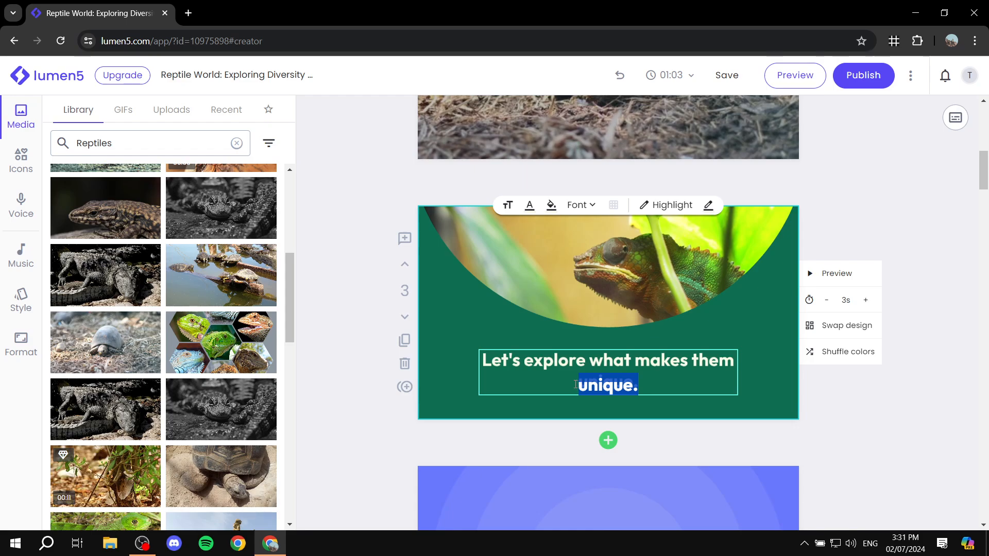
pyautogui.click(668, 205)
pyautogui.click(864, 416)
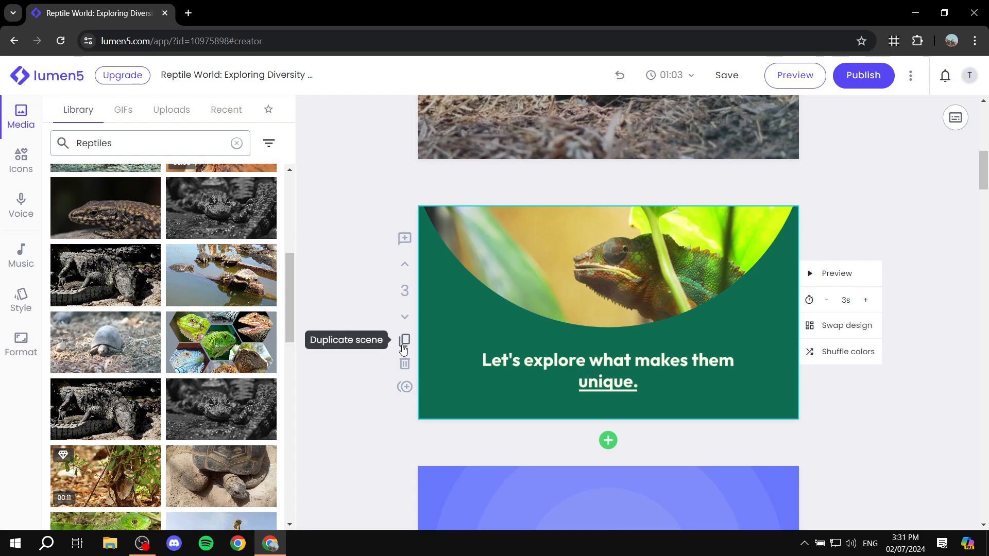
# Look over the remaining scenes of the video, checking their texts, media and layouts, and return to the opening scene
pyautogui.scroll(-15, 613, 361)
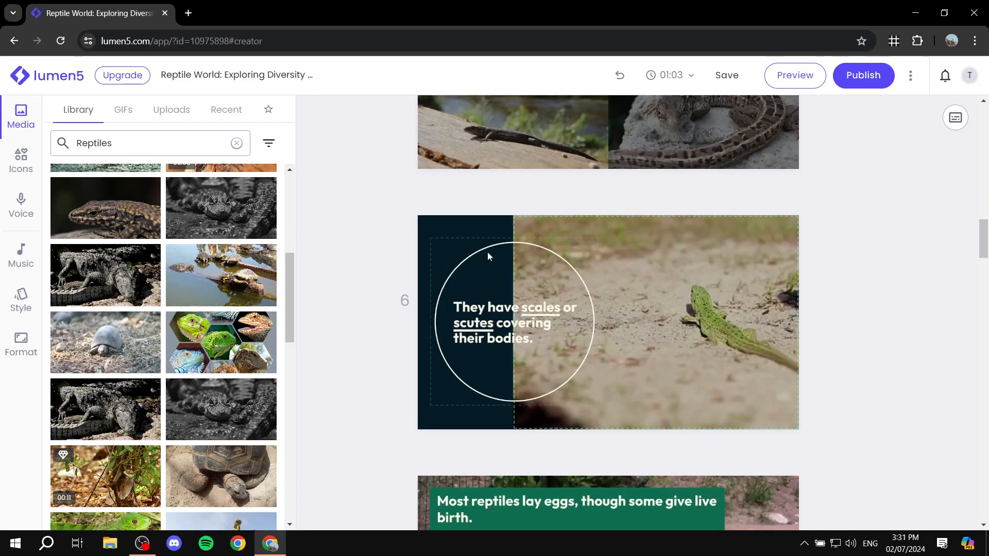
pyautogui.scroll(-8, 621, 278)
pyautogui.scroll(-9, 606, 277)
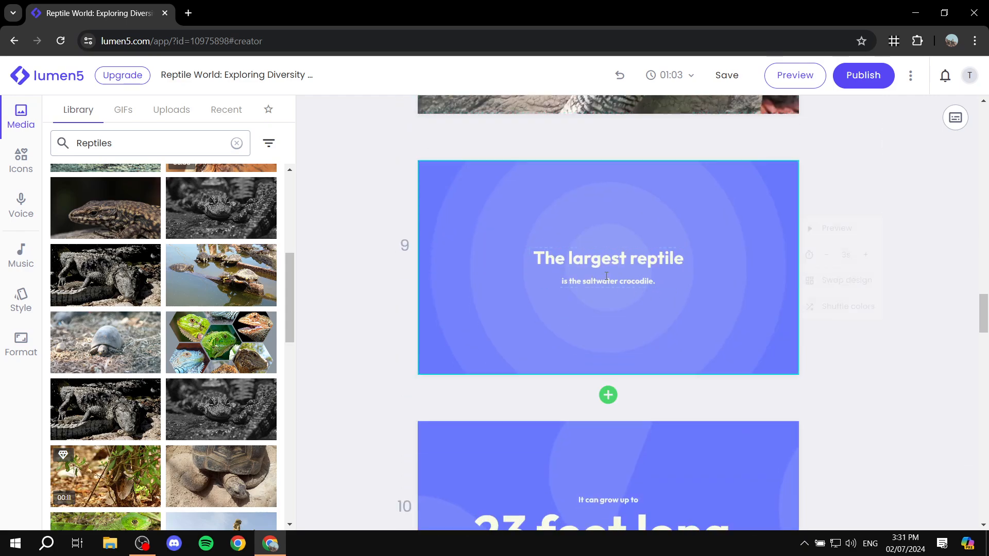
pyautogui.scroll(-15, 608, 257)
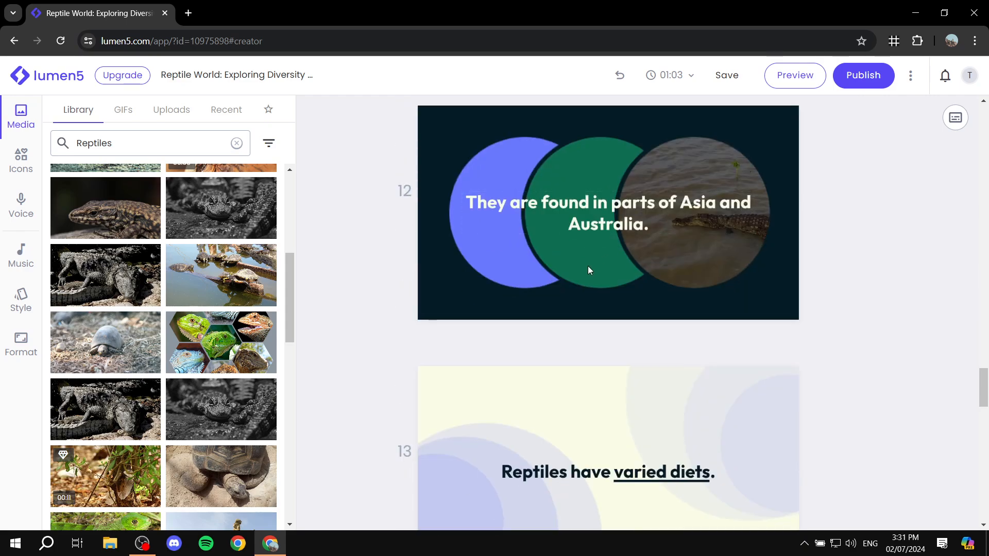
pyautogui.scroll(-10, 589, 269)
pyautogui.scroll(20, 583, 272)
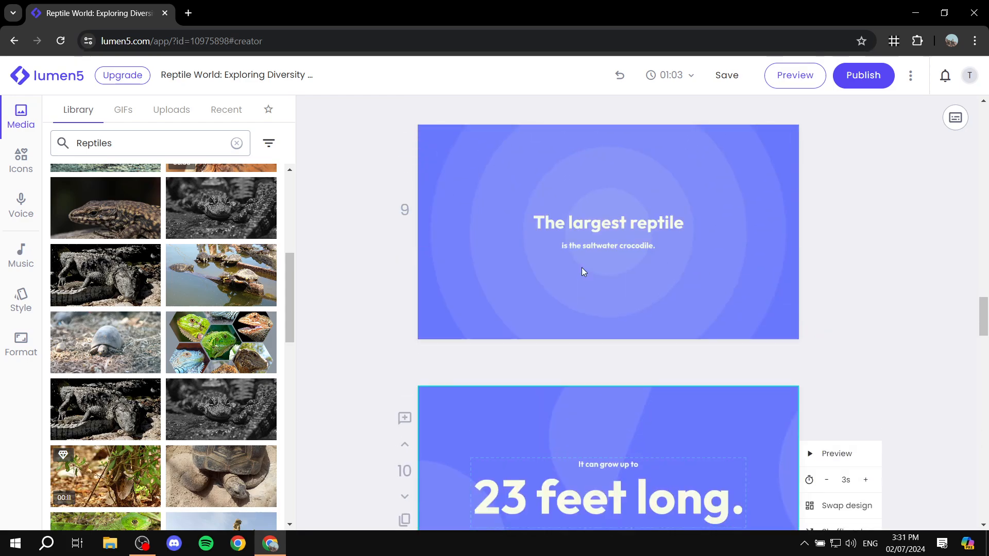
pyautogui.scroll(7, 607, 273)
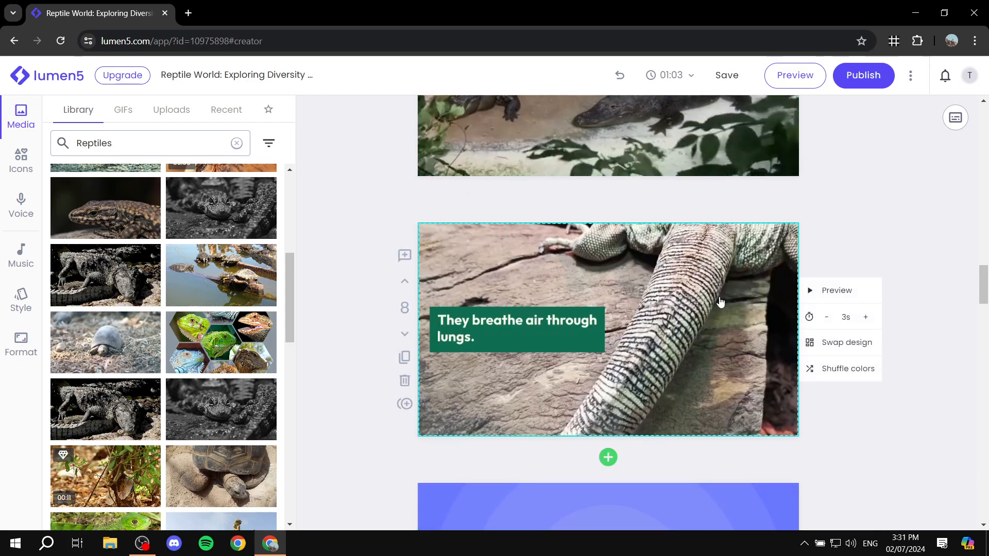
pyautogui.scroll(5, 720, 303)
pyautogui.scroll(-15, 681, 309)
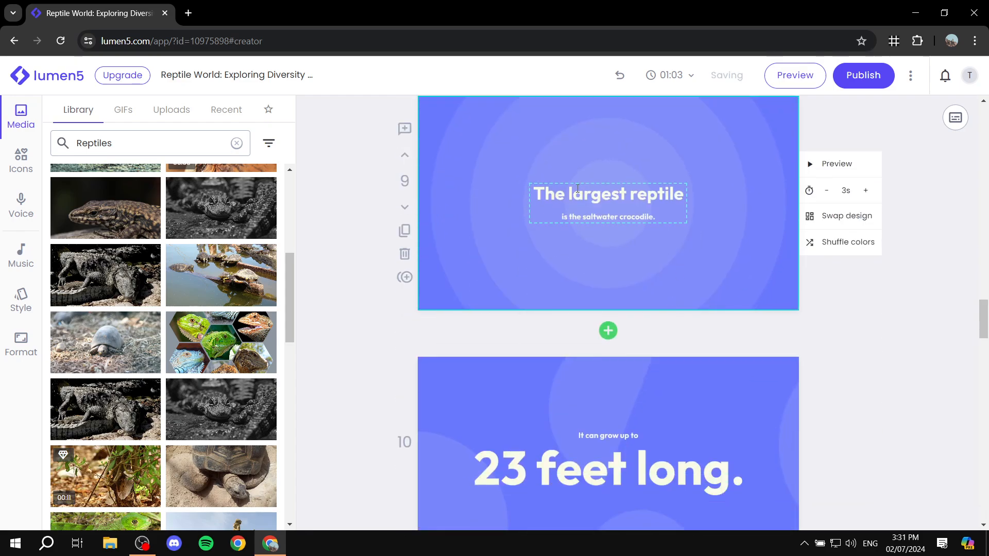
pyautogui.scroll(8, 637, 231)
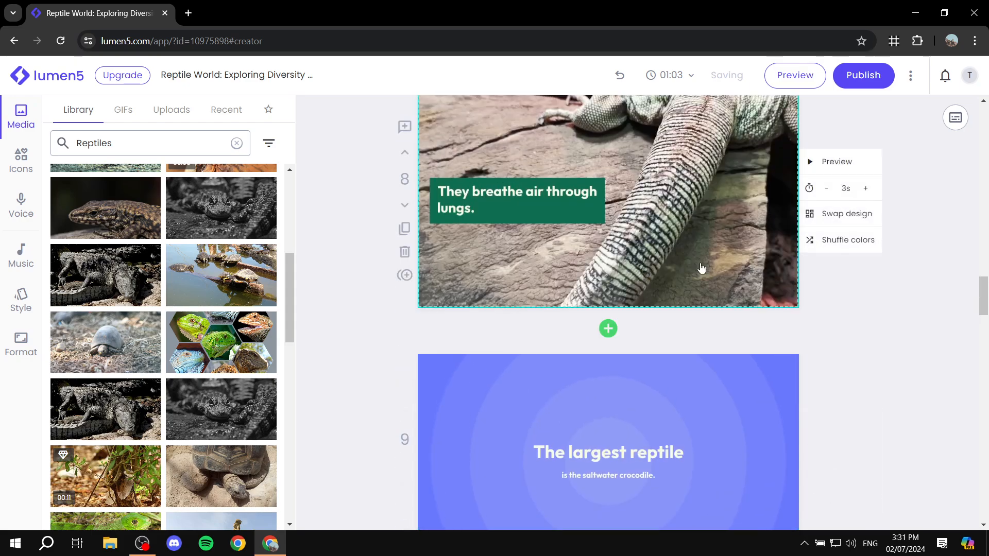
pyautogui.scroll(20, 873, 133)
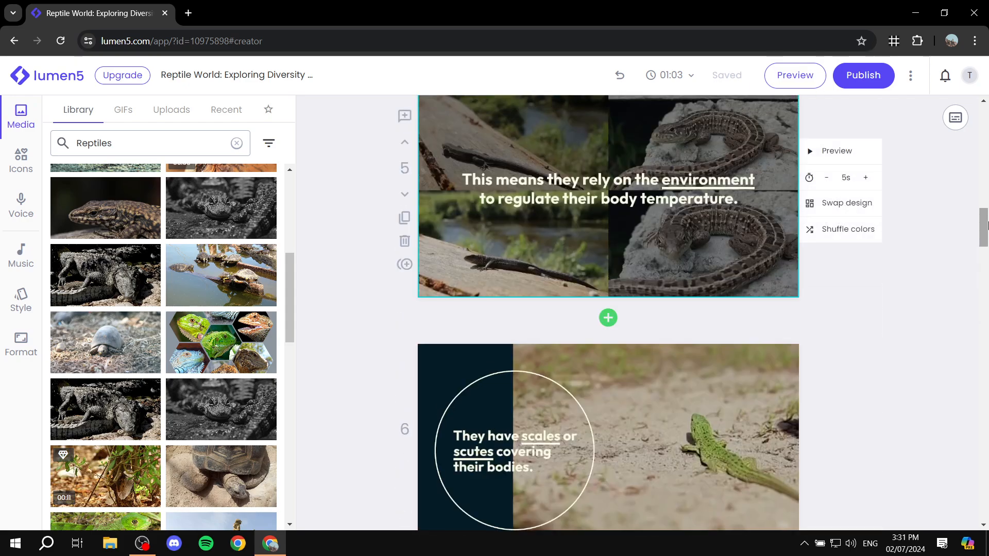
pyautogui.scroll(4, 898, 193)
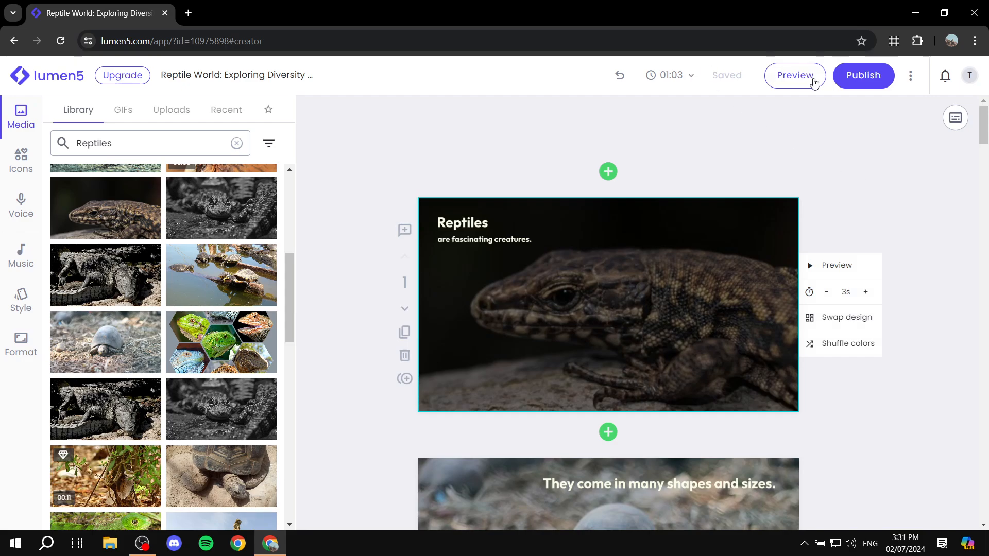
# Publish the reptile video and view its published page
pyautogui.click(863, 80)
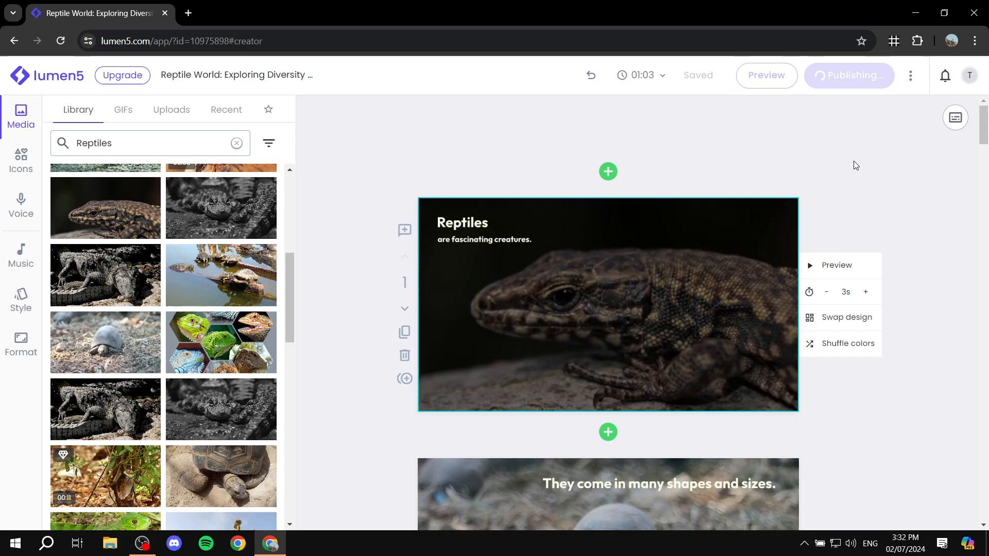
pyautogui.scroll(-5, 854, 165)
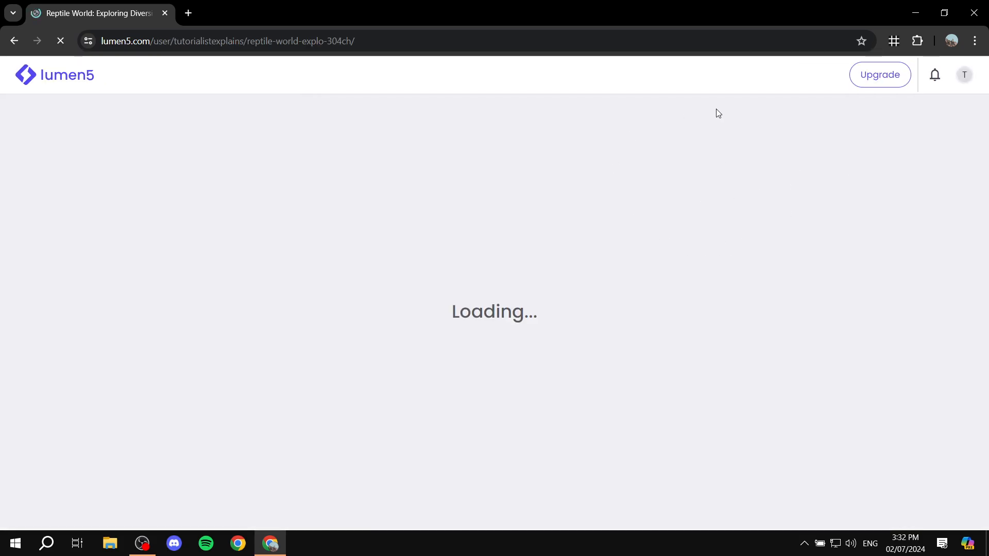
pyautogui.scroll(-3, 625, 269)
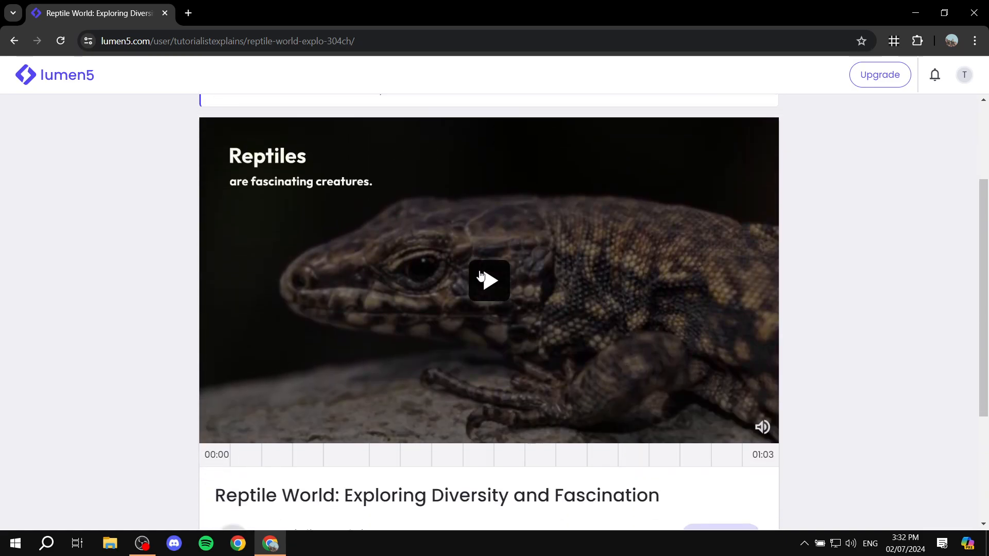
# Play the published video up to the body temperature scene, and check the rendering notice and download status
pyautogui.click(507, 285)
pyautogui.scroll(-3, 770, 303)
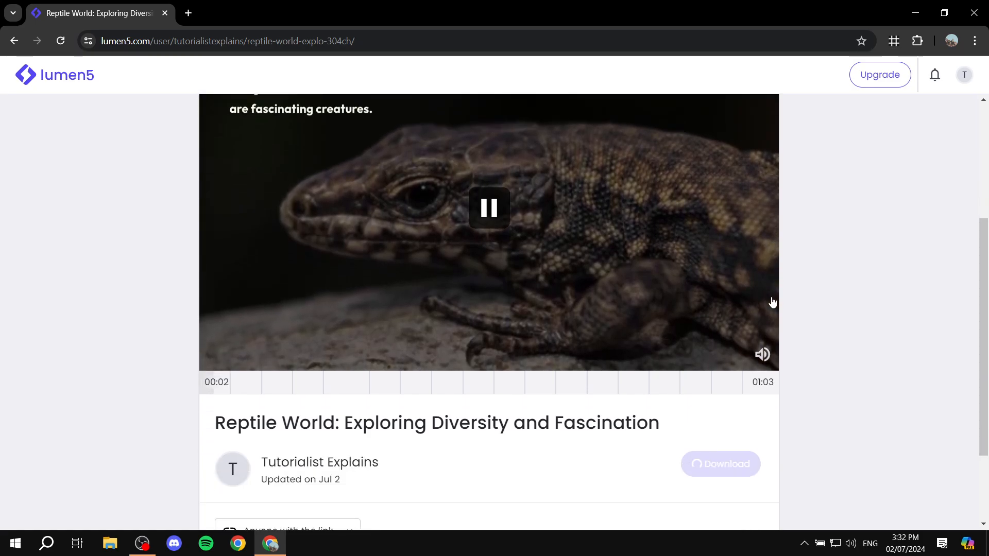
pyautogui.scroll(2, 736, 421)
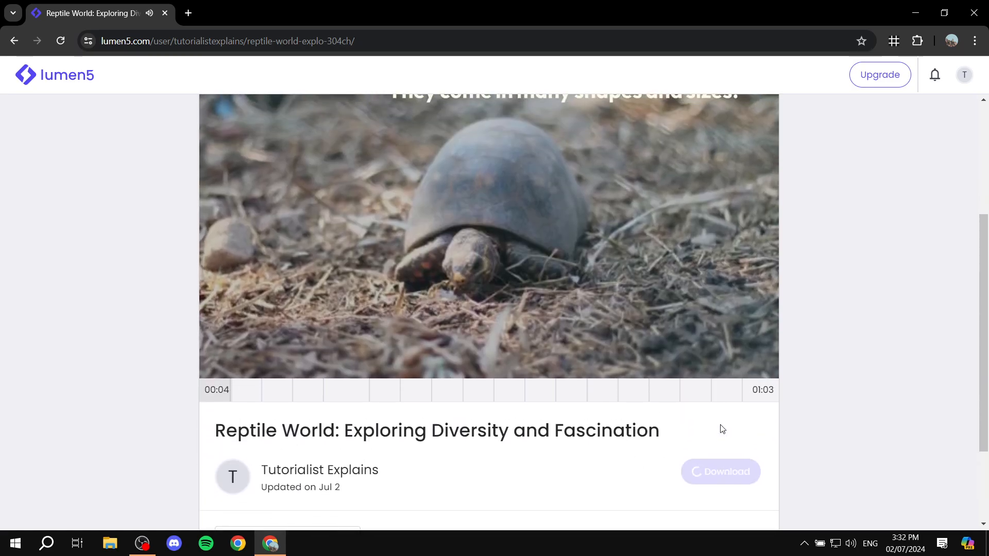
pyautogui.scroll(3, 695, 308)
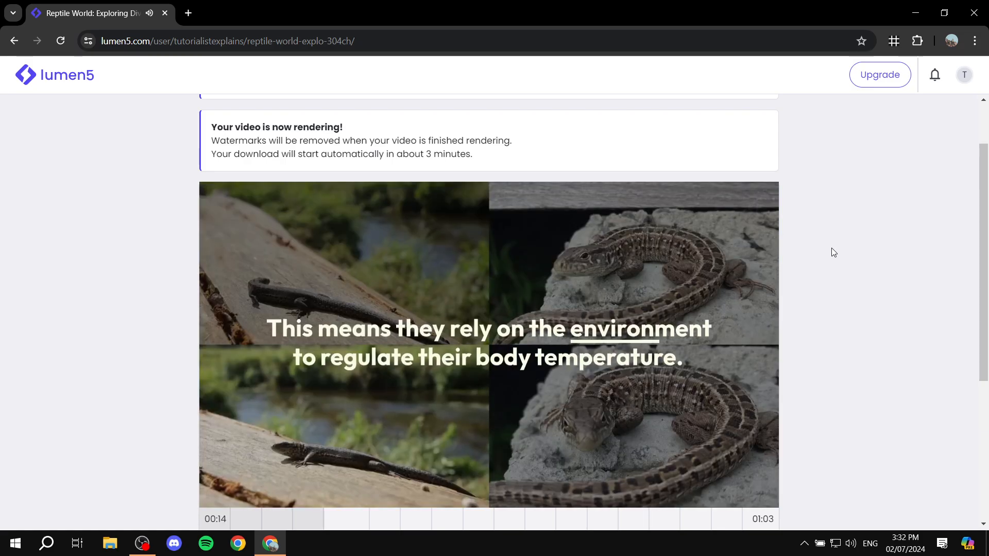
pyautogui.click(420, 311)
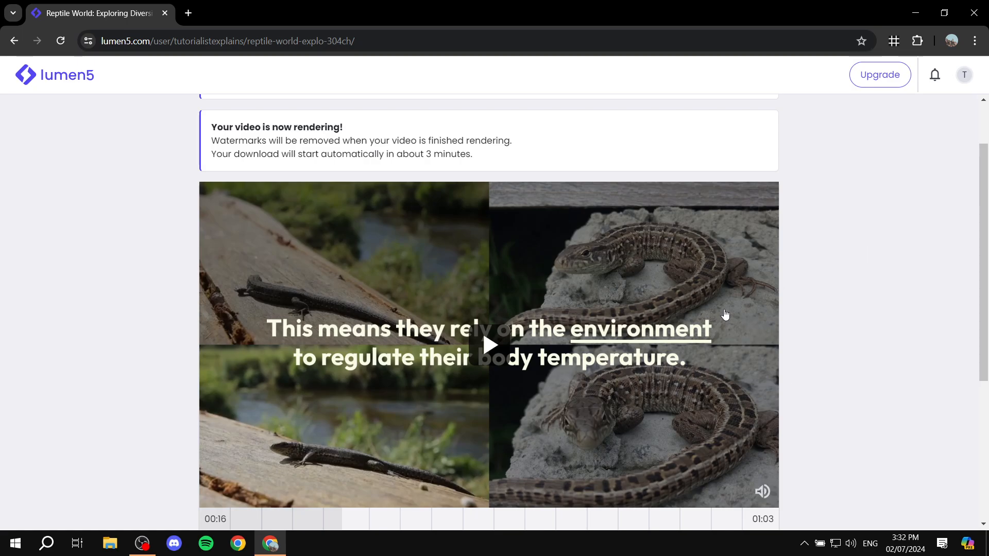
pyautogui.scroll(-2, 567, 221)
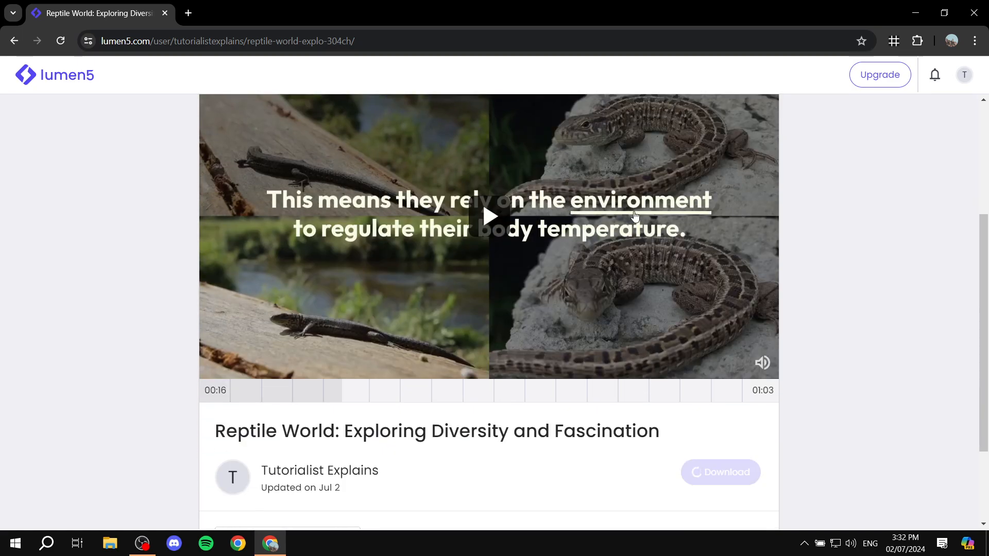
pyautogui.scroll(4, 680, 240)
pyautogui.scroll(-3, 632, 233)
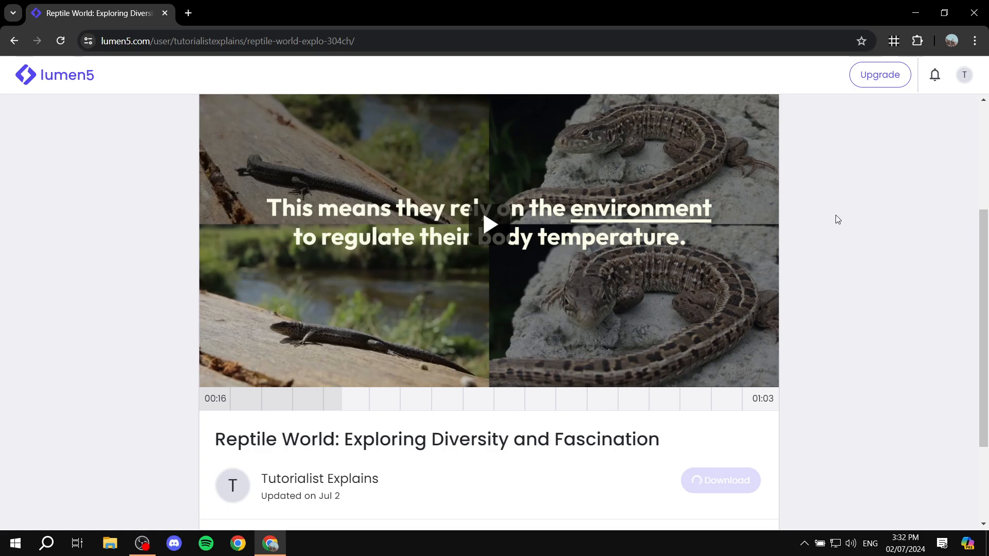
pyautogui.scroll(1, 832, 216)
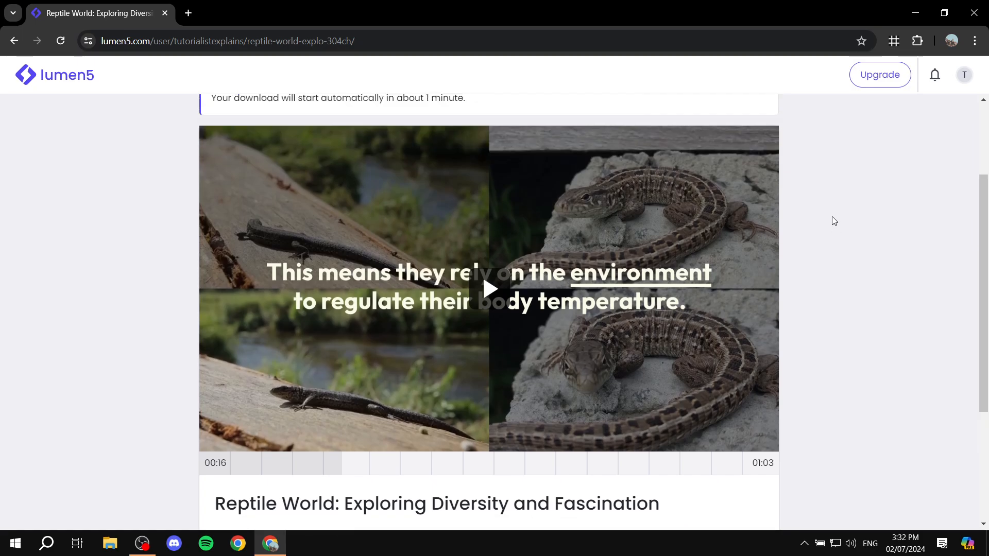